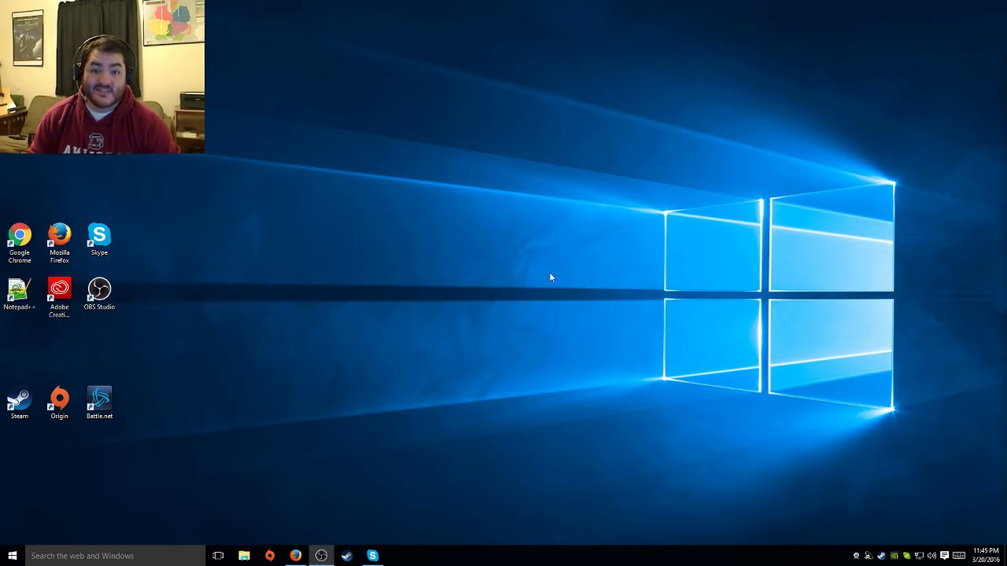
- Open the folder D:\Steam Games\steamapps\common\Empyrion - Galactic Survival in File Explorer and show its full path
click(243, 556)
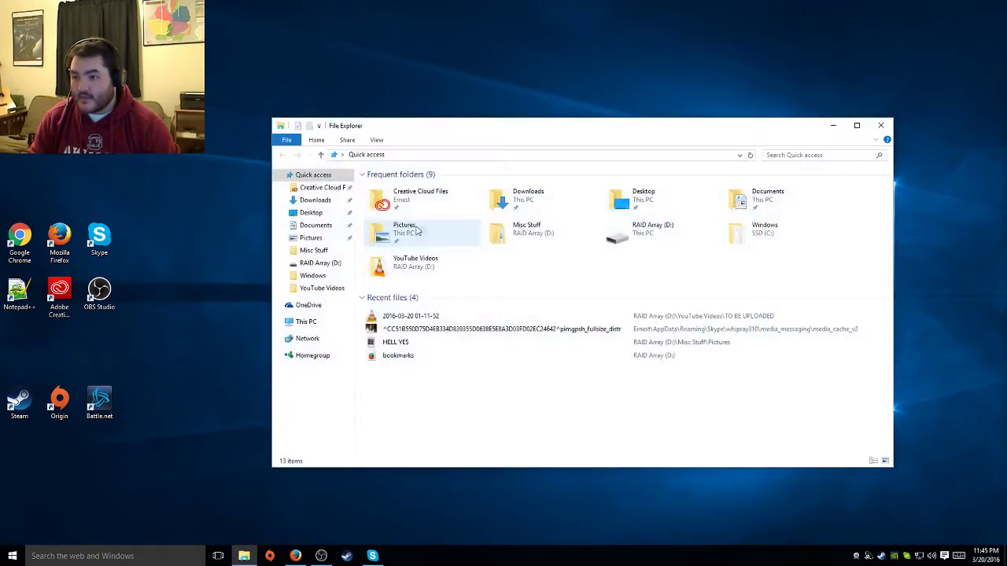
double_click(633, 241)
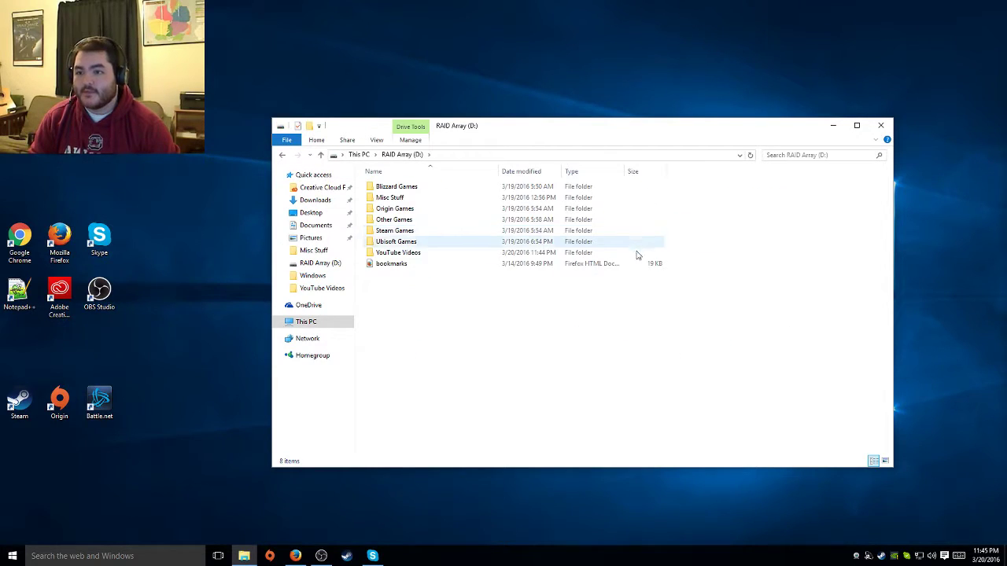
double_click(452, 230)
double_click(428, 186)
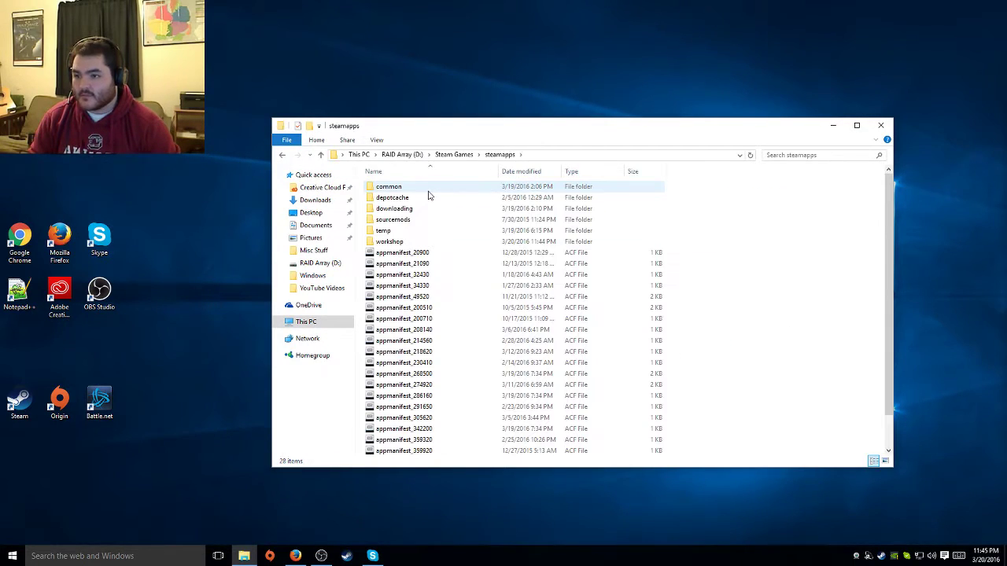
double_click(428, 189)
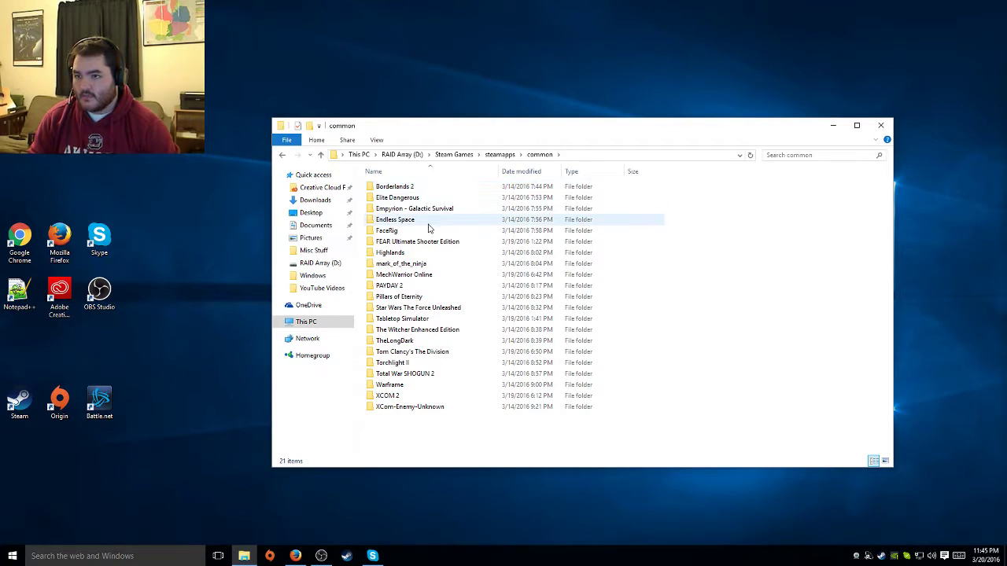
double_click(430, 210)
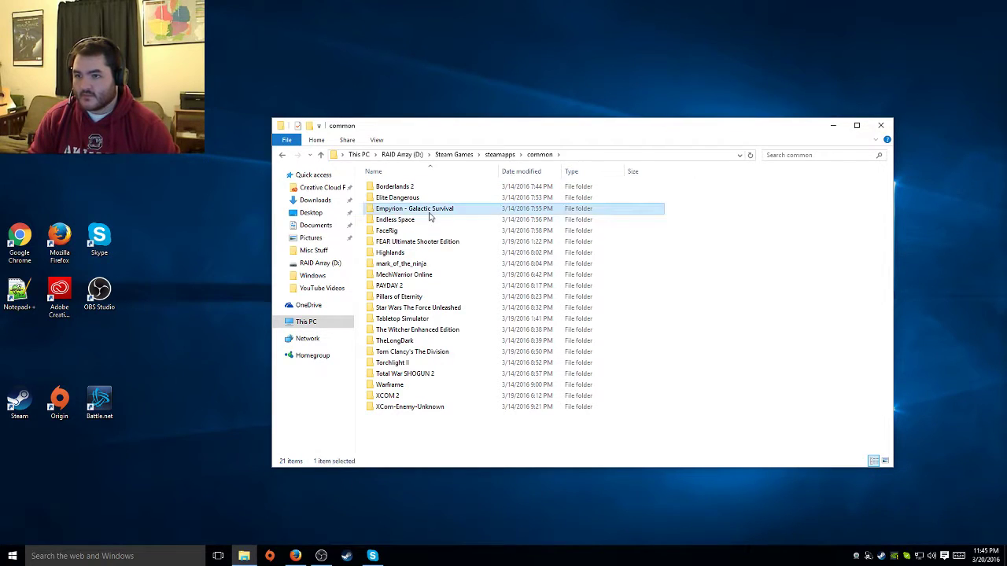
click(682, 155)
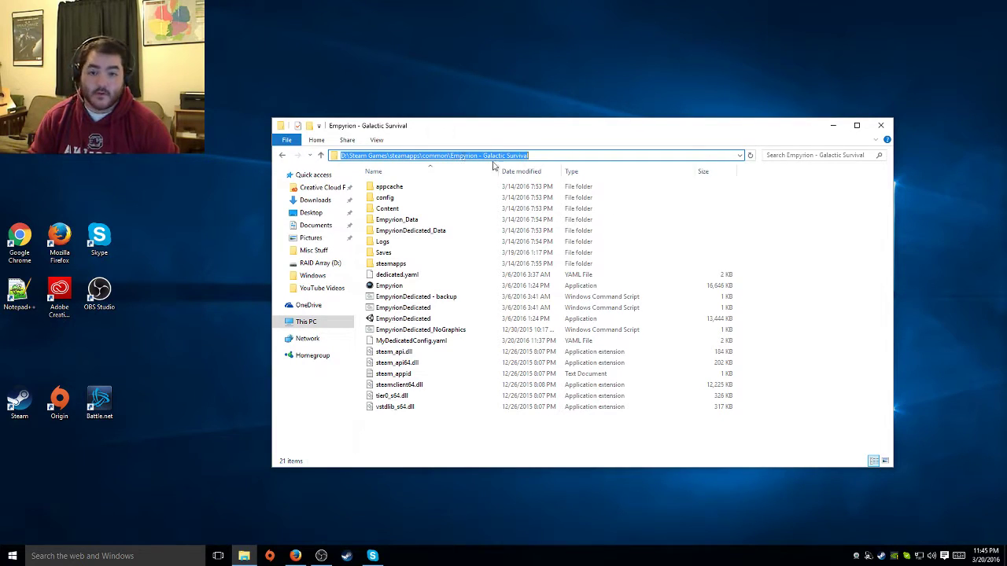
click(815, 244)
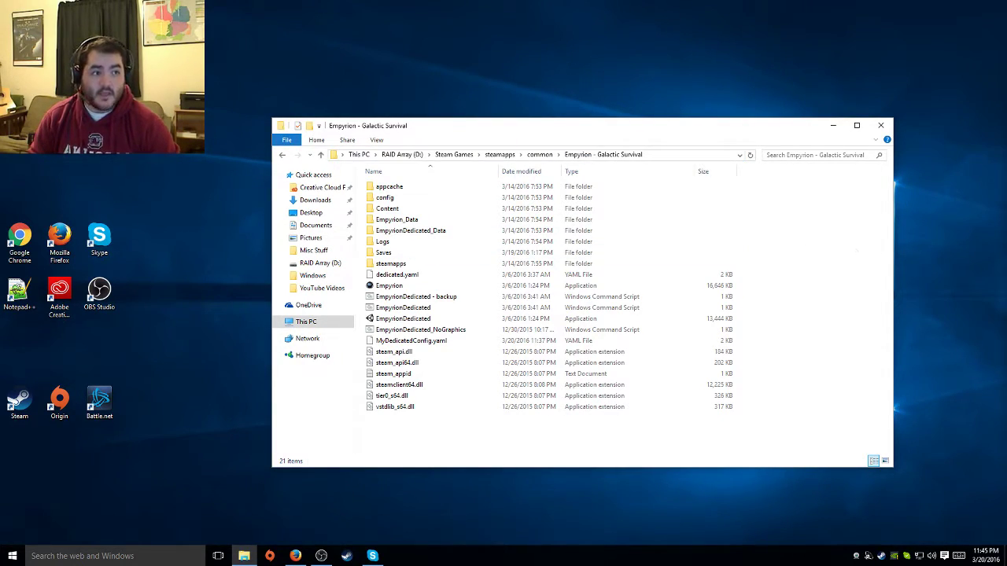
- Examine the server files in the game folder: dedicated.yaml, the EmpyrionDedicated application, its command script and the backup script
key(alt+Tab)
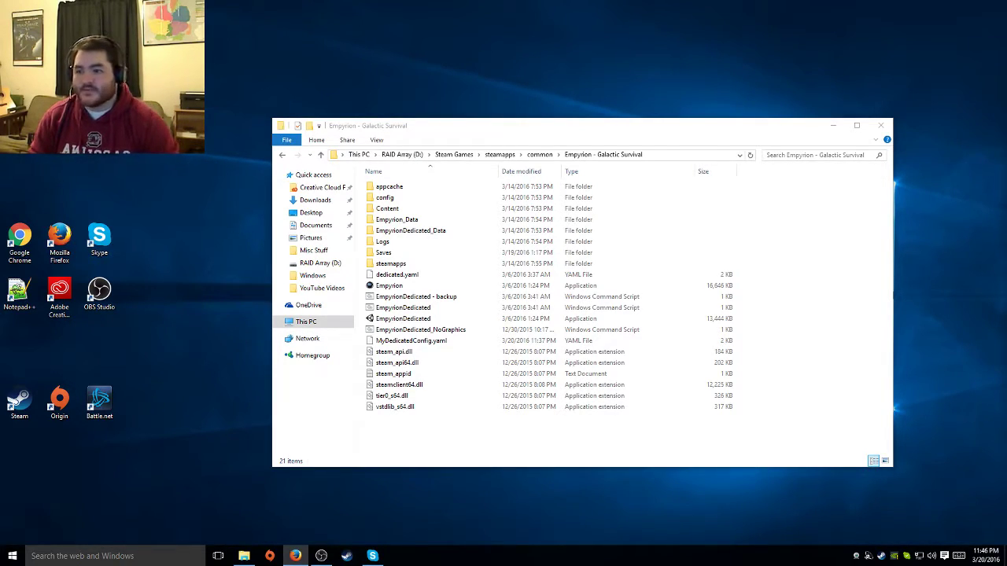
click(698, 128)
mouse_move(713, 129)
mouse_down()
mouse_move(742, 134)
mouse_move(721, 112)
mouse_up()
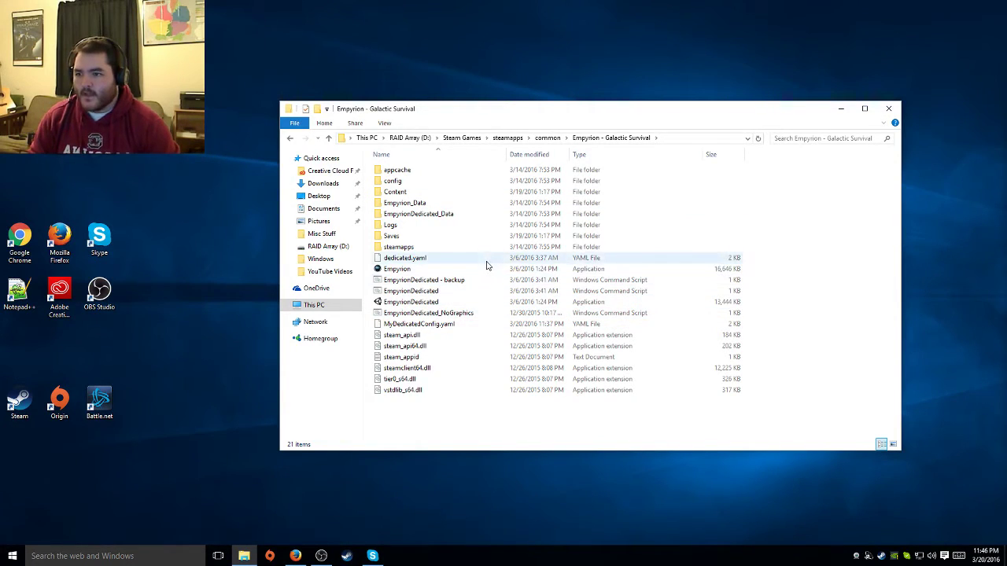
click(447, 262)
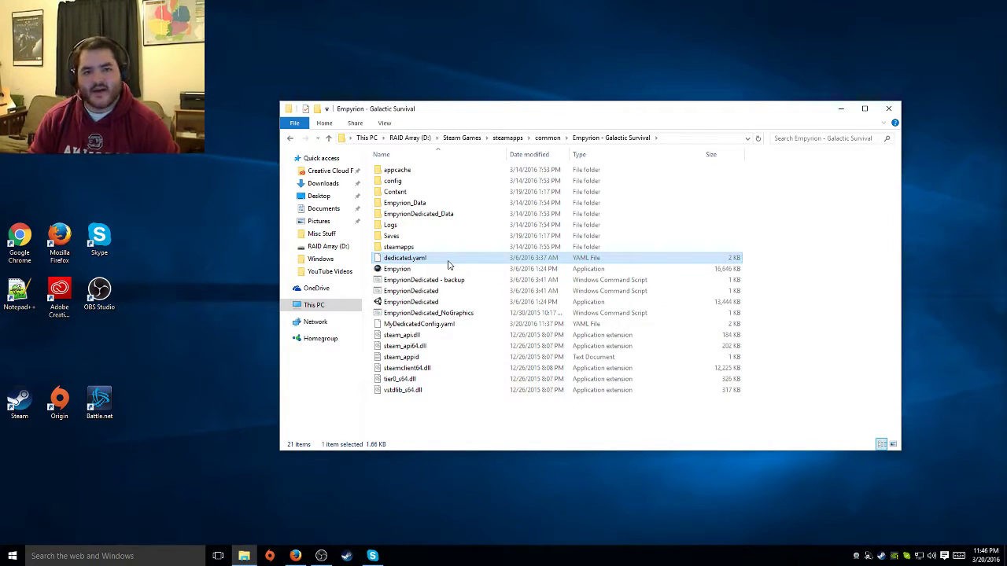
click(451, 304)
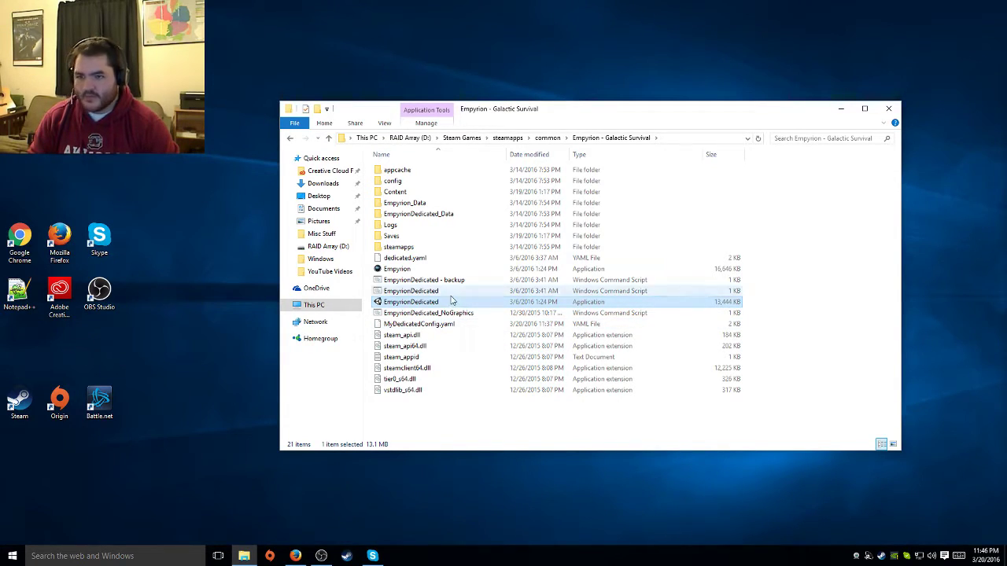
key(Up)
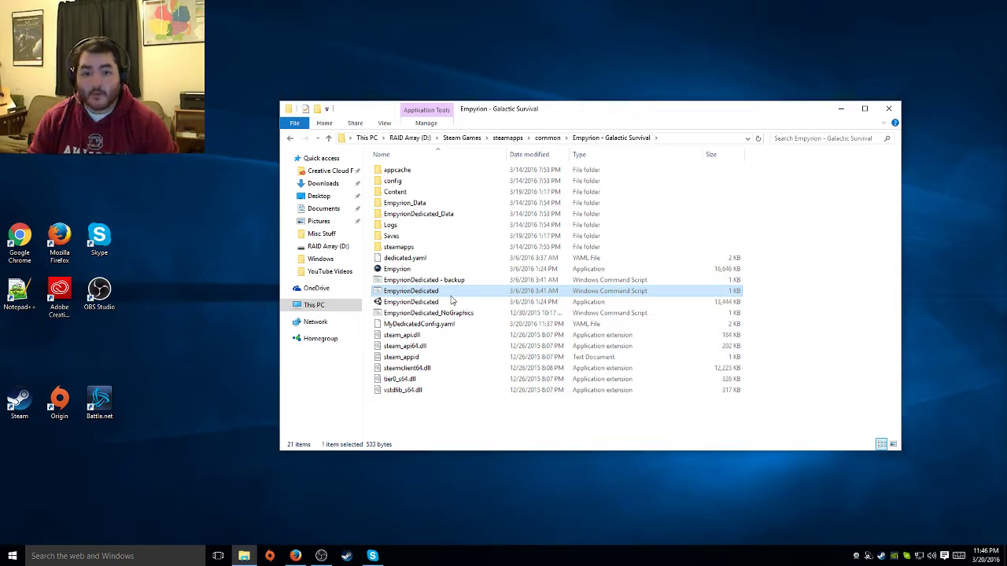
click(431, 283)
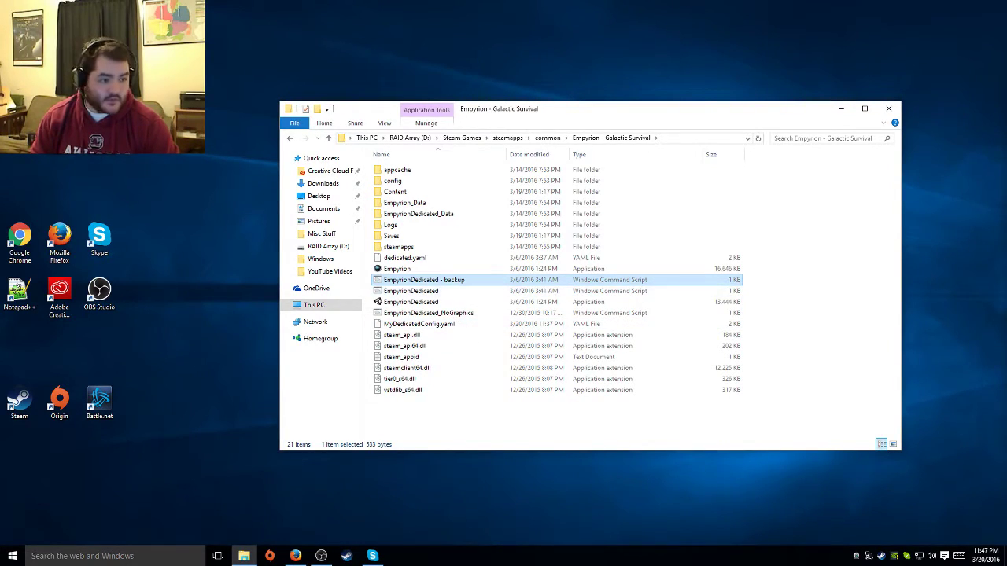
key(alt+Tab)
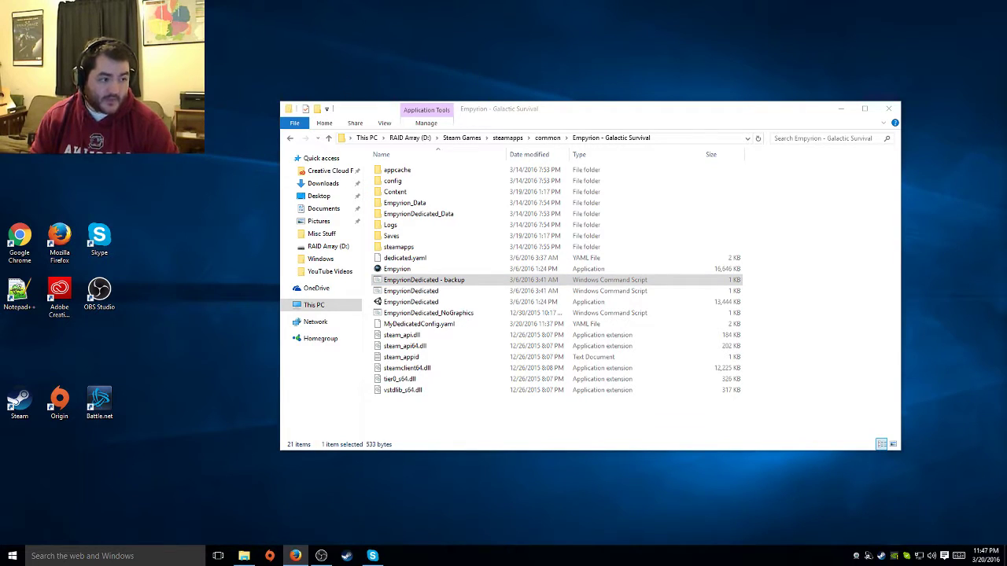
click(813, 197)
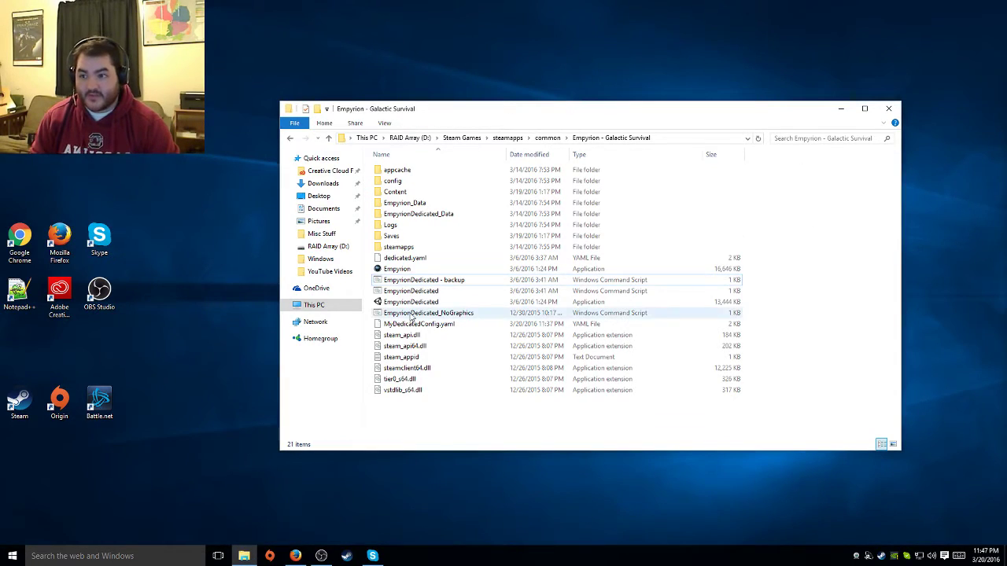
- Try to start the server directly from the EmpyrionDedicated application, and quit it
click(425, 302)
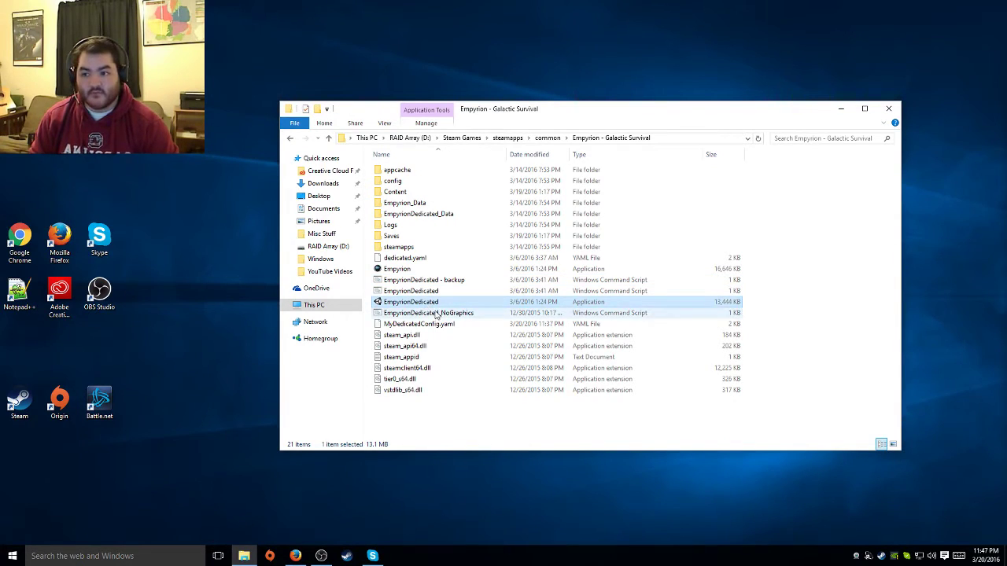
double_click(425, 303)
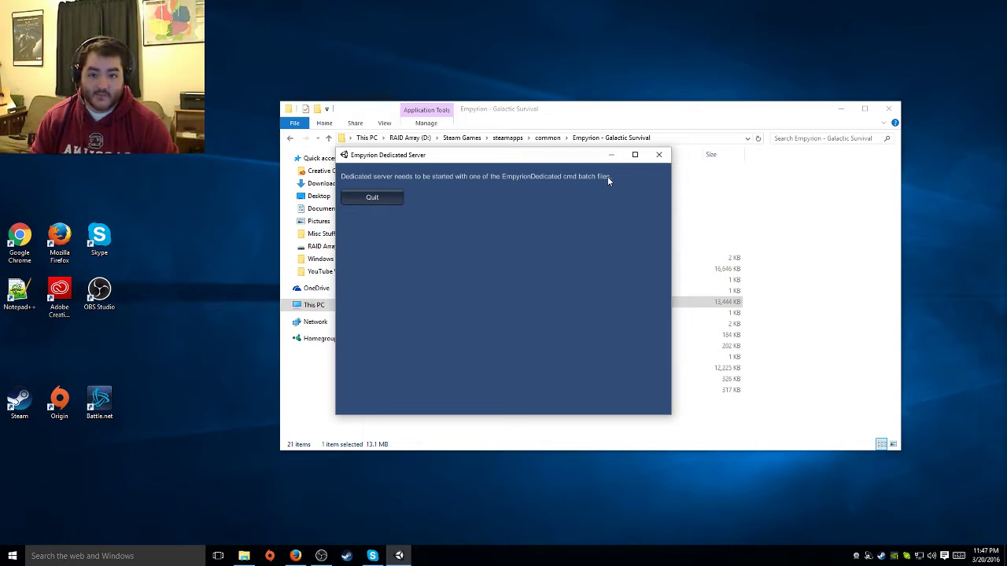
click(366, 198)
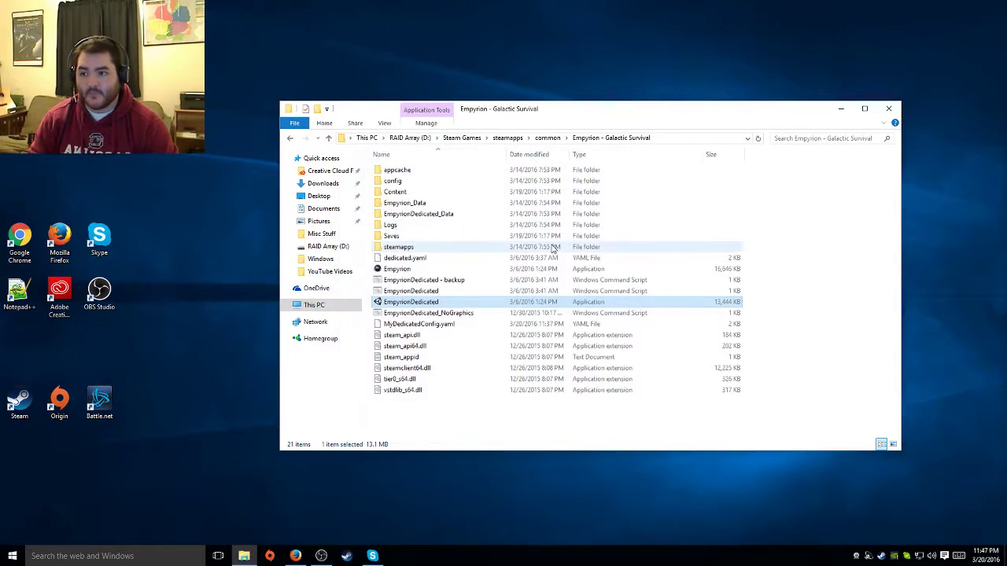
- Start the dedicated server with the EmpyrionDedicated command script and allow it through Windows Firewall on private networks
click(438, 291)
click(437, 280)
click(429, 291)
double_click(430, 292)
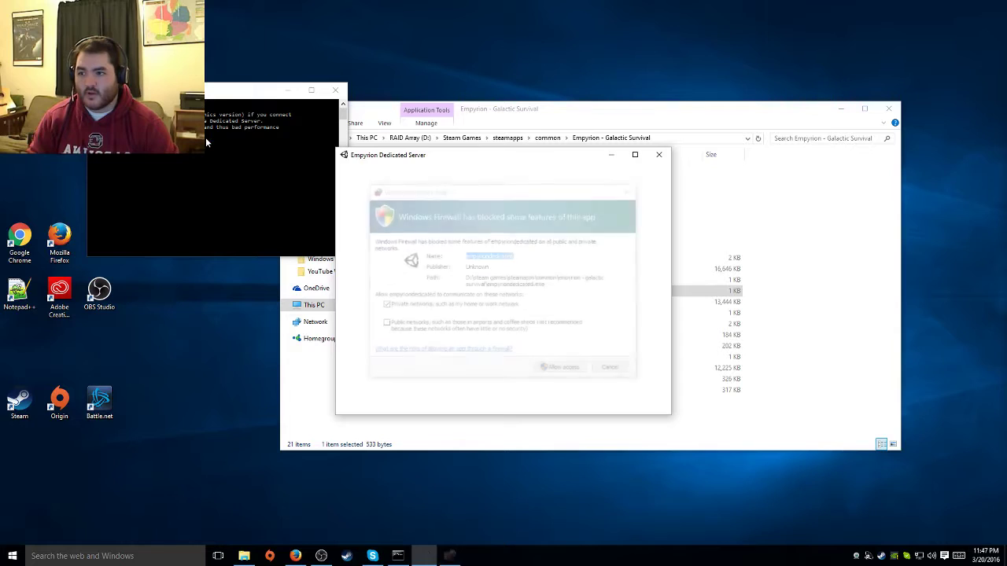
click(570, 373)
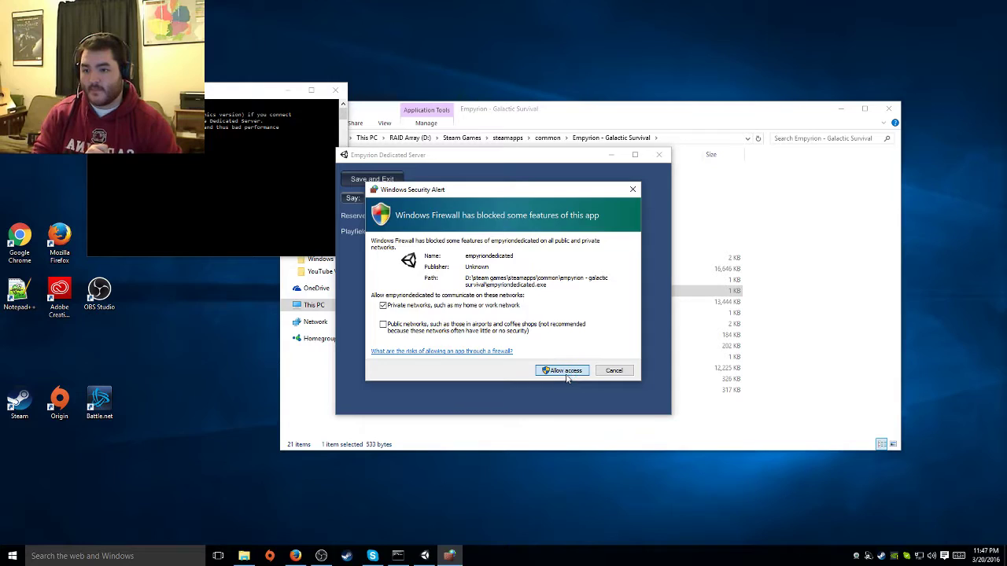
- Dismiss the server's console window, and save and exit the running dedicated server
click(201, 159)
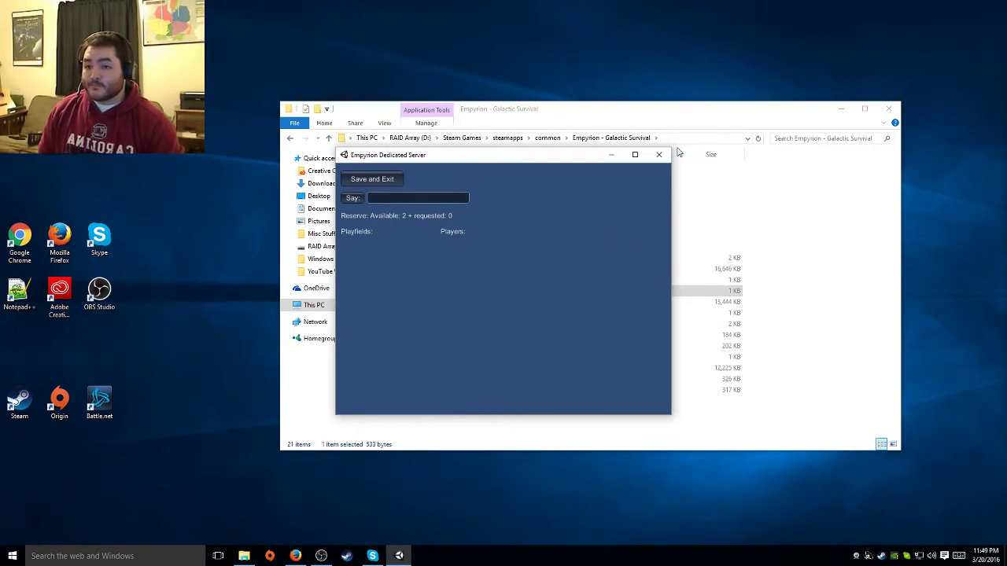
click(389, 179)
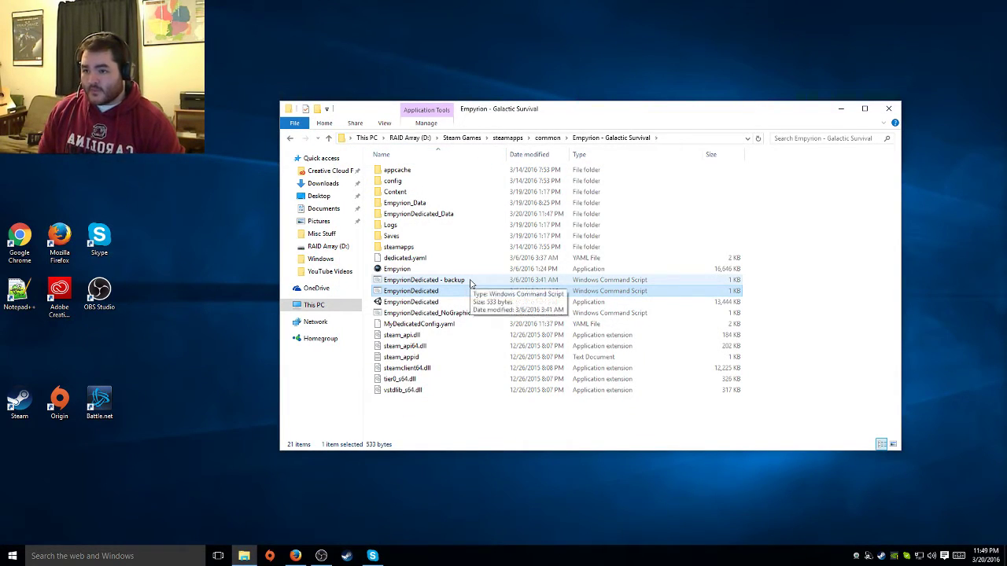
- Open the EmpyrionDedicated command script in Notepad++ and examine its echo off and Logs folder creation lines
right_click(433, 295)
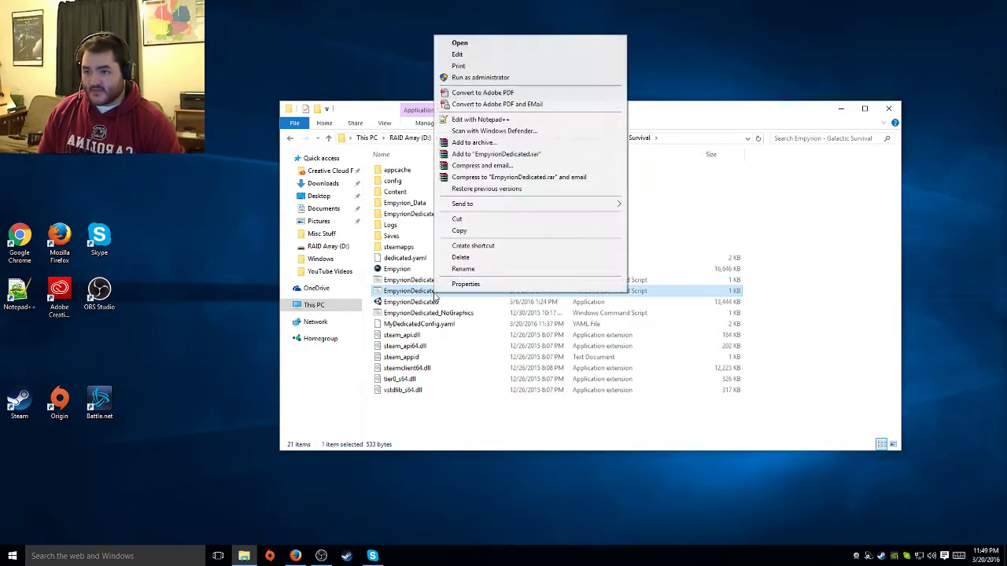
click(513, 124)
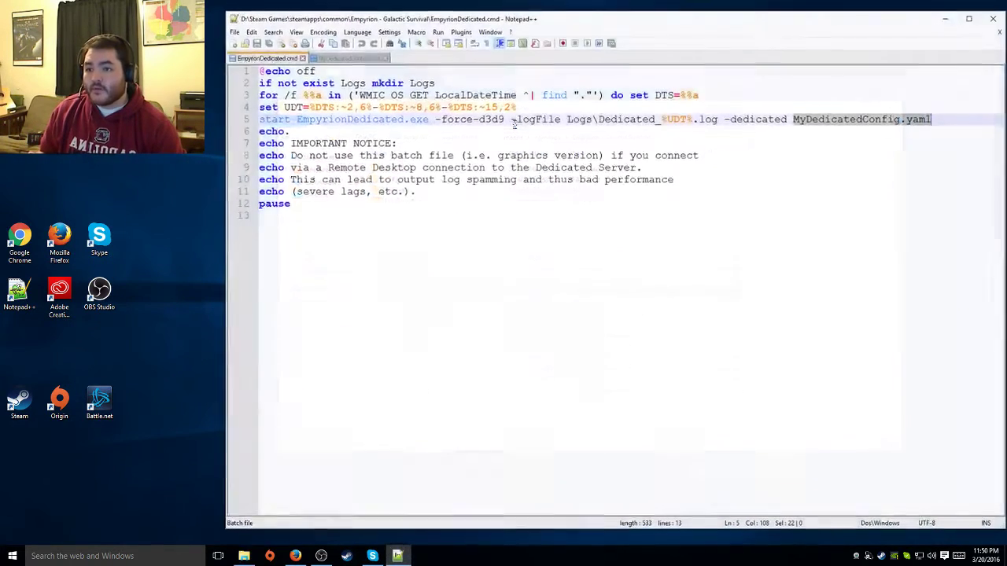
click(347, 82)
key(Up)
key(shift+Home)
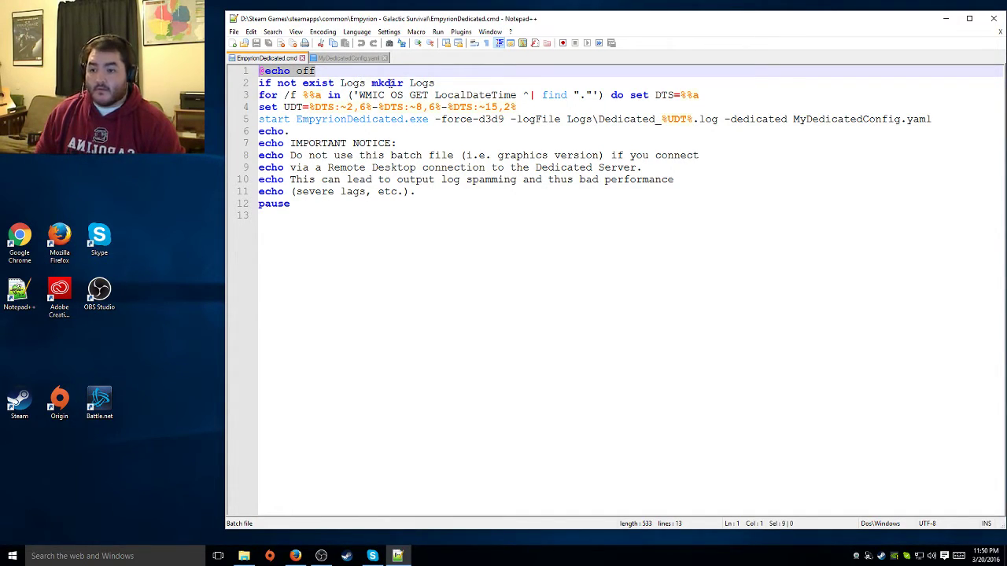
click(265, 83)
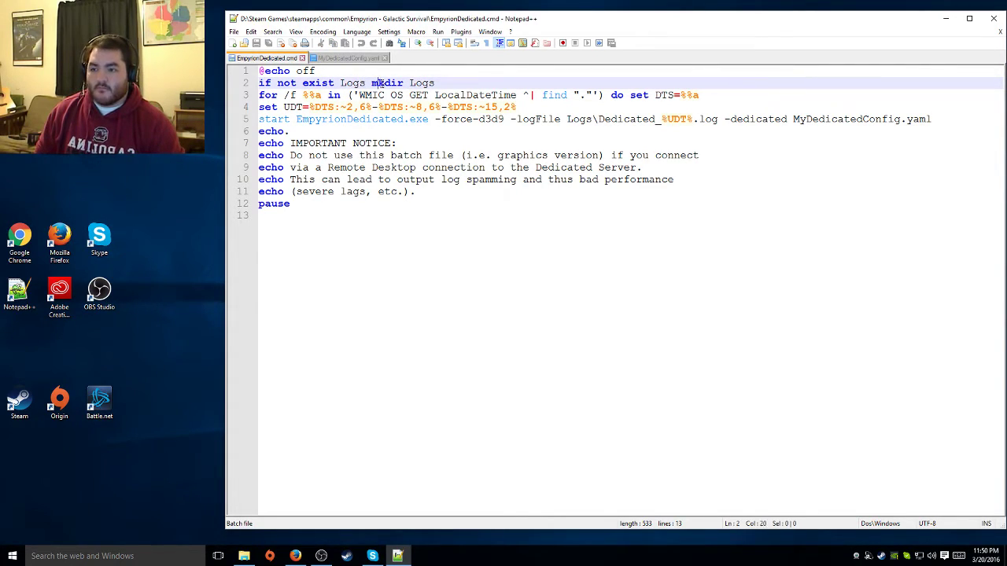
click(428, 83)
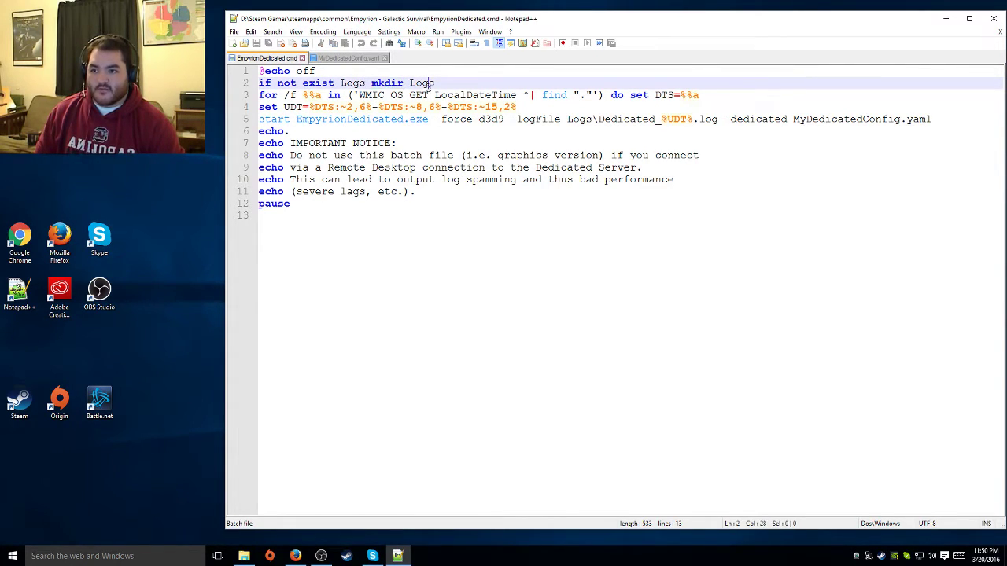
- Examine script lines 3 and 4, which read the local date and time and set the DTS and UDT variables
double_click(270, 95)
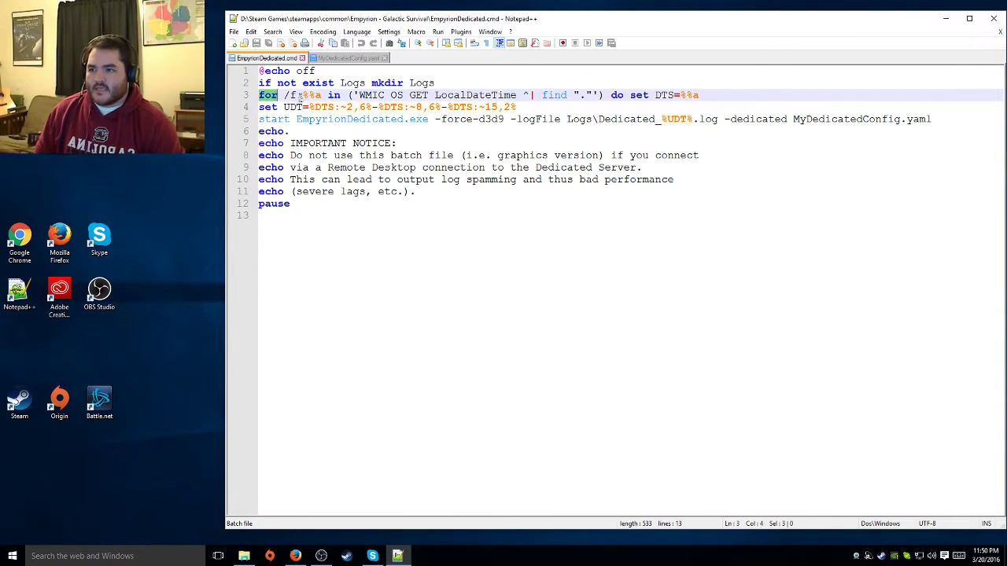
drag(285, 94, 320, 94)
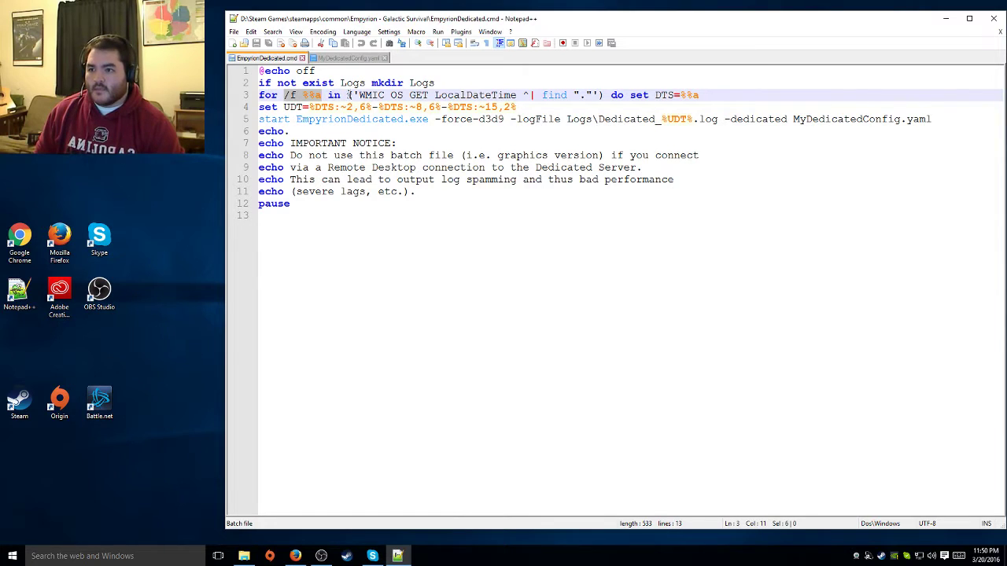
drag(360, 94, 517, 94)
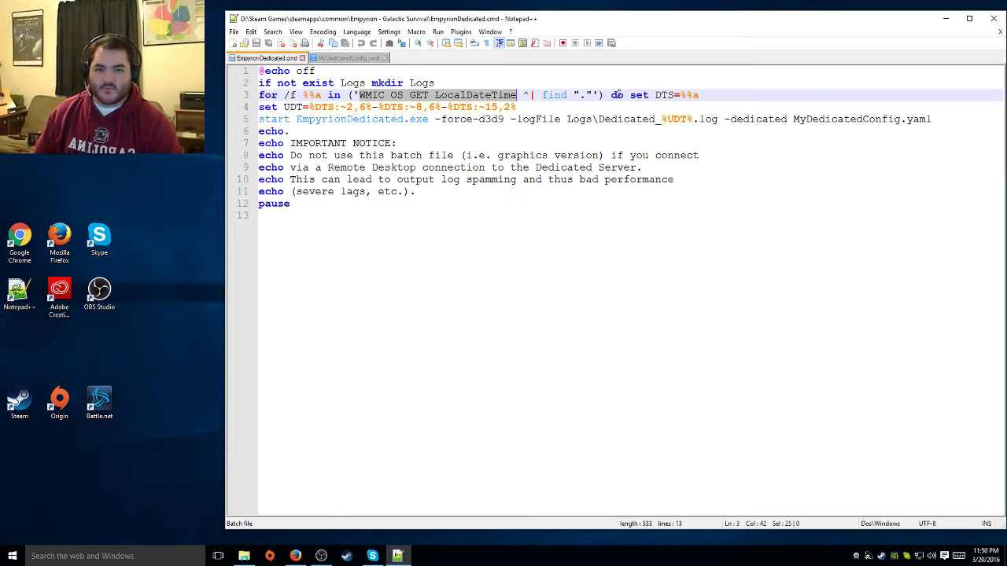
drag(667, 95, 712, 94)
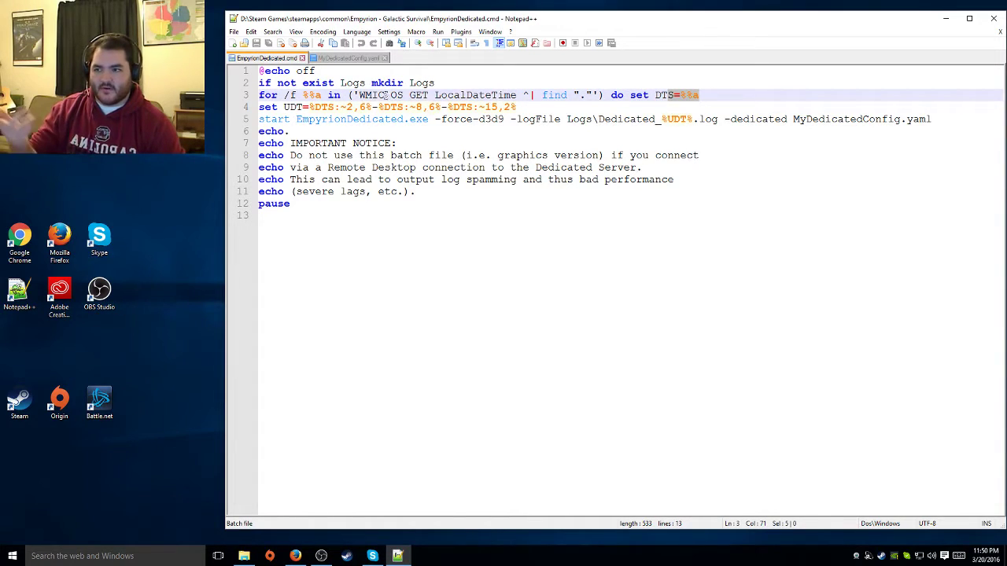
drag(262, 107, 531, 107)
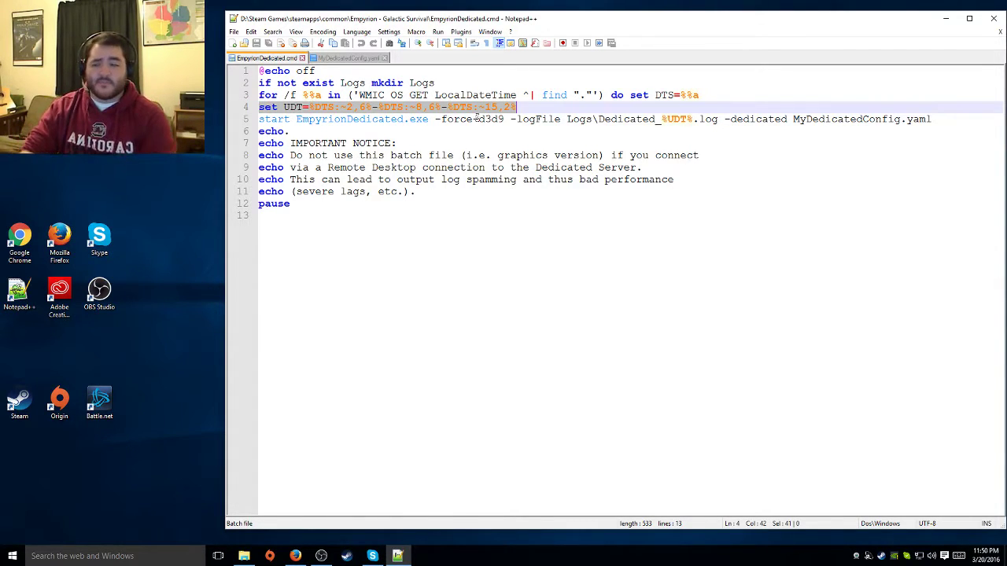
- Examine the line that starts EmpyrionDedicated.exe, including its -dedicated MyDedicatedConfig.yaml argument, and the blank echo line below it
click(271, 119)
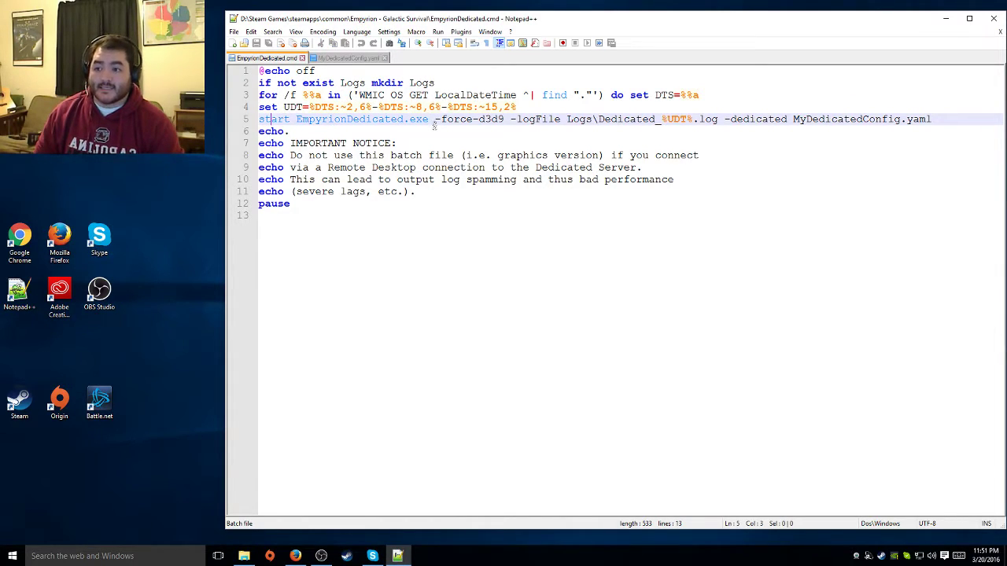
drag(435, 119, 948, 118)
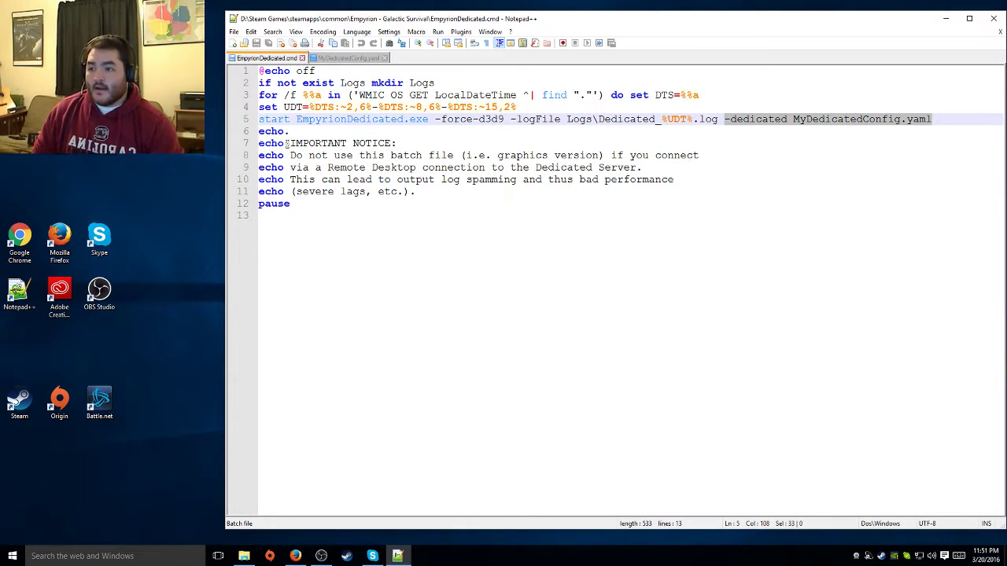
drag(293, 130, 247, 135)
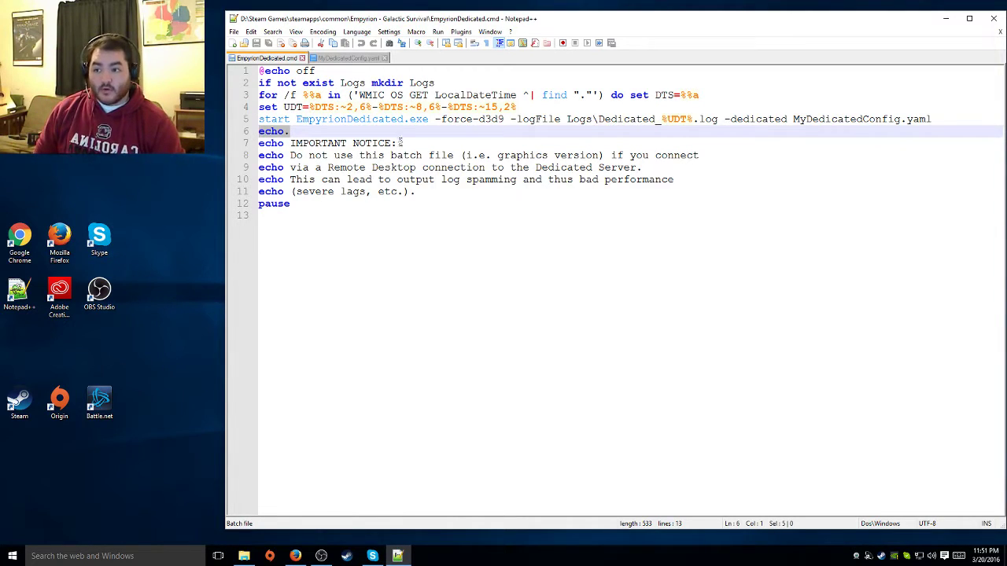
- Examine the script's IMPORTANT NOTICE echo lines and pause command, and the -dedicated MyDedicatedConfig.yaml argument on the start line
click(291, 155)
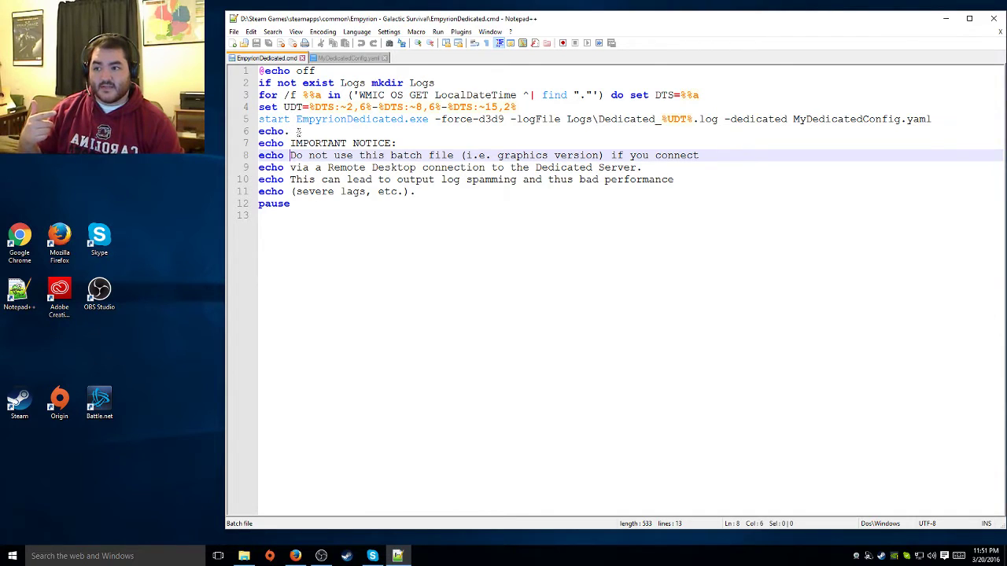
drag(292, 132, 318, 196)
click(314, 204)
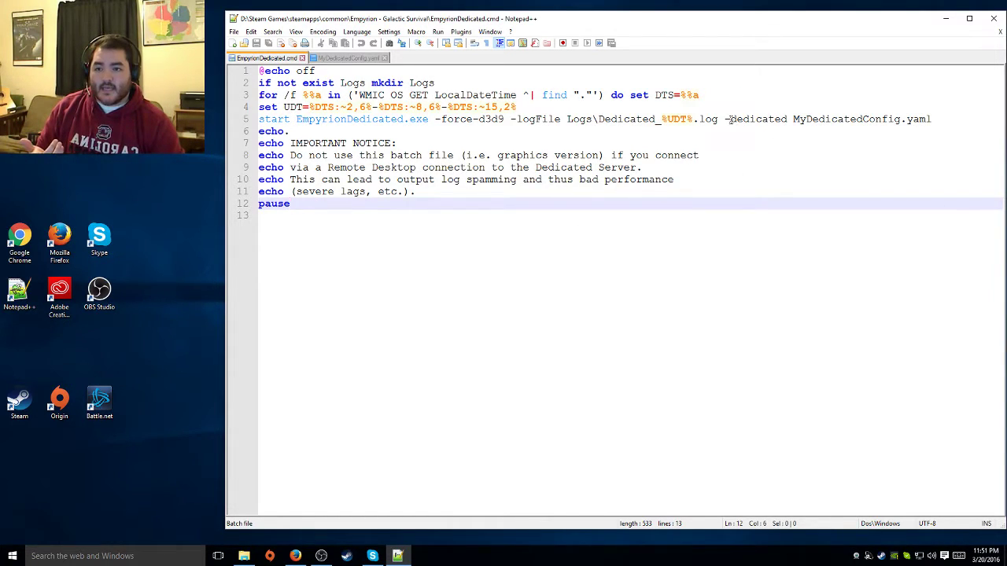
drag(725, 119, 942, 119)
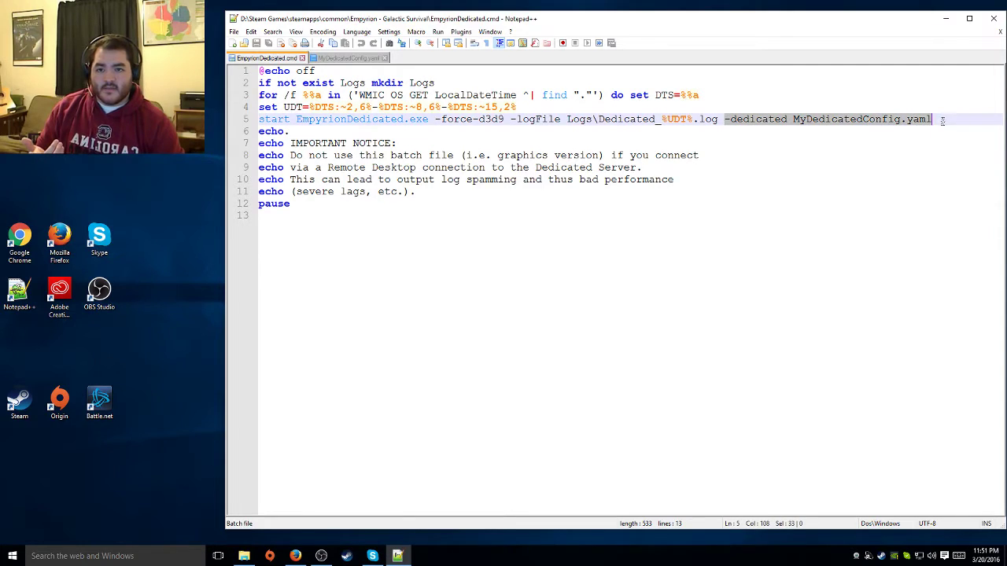
click(793, 118)
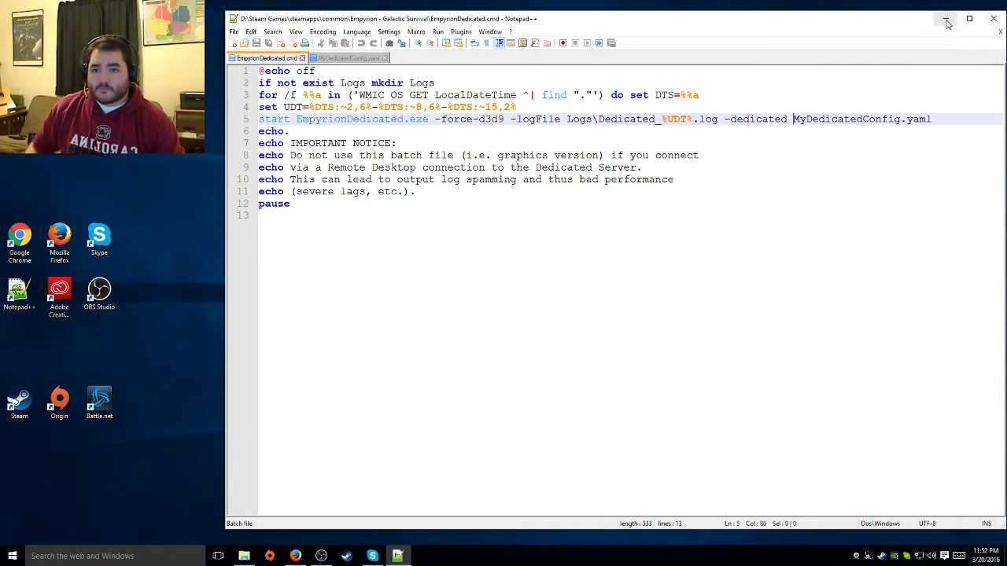
- Close the script editor and open dedicated.yaml from the Empyrion - Galactic Survival folder in Notepad++
click(993, 18)
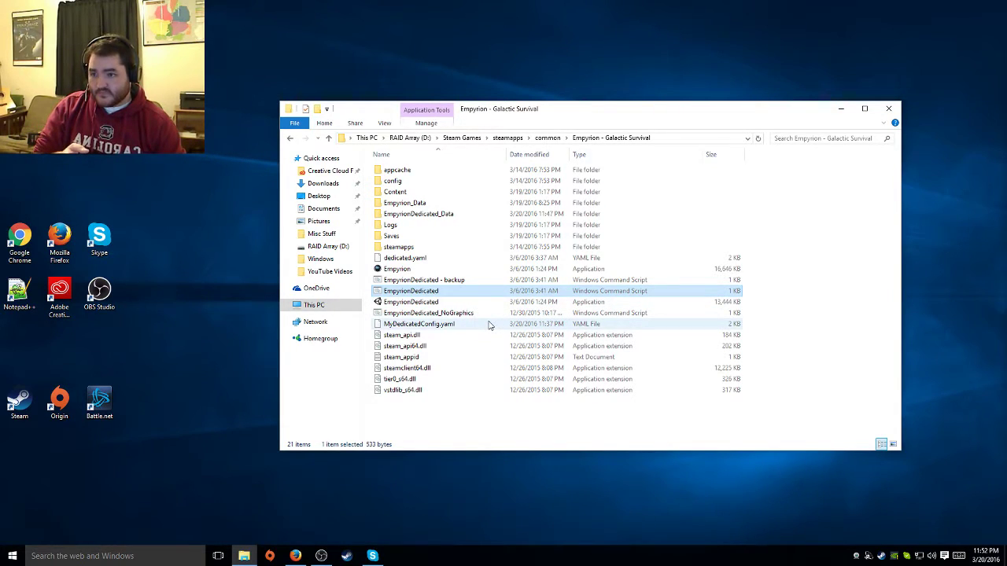
click(489, 326)
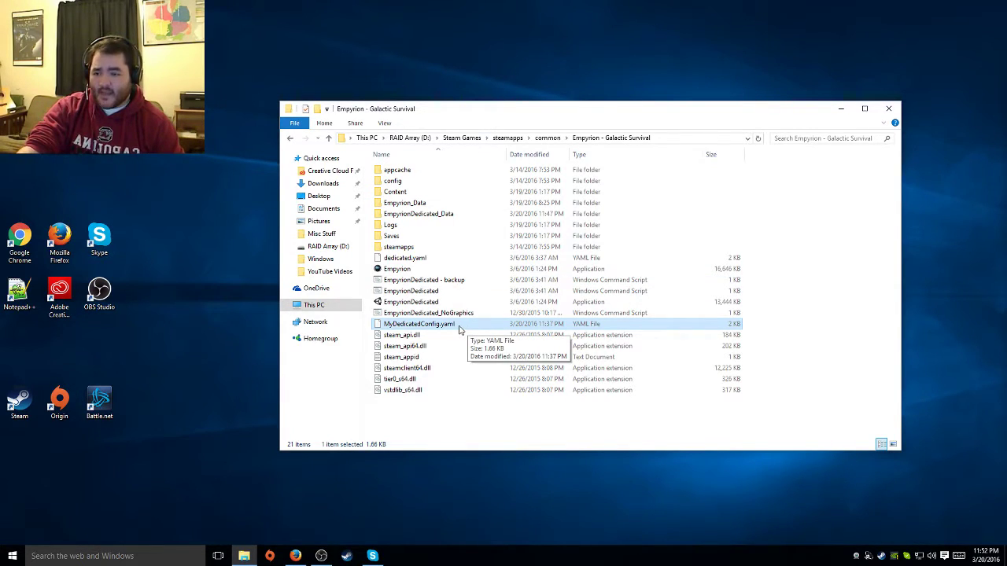
click(410, 259)
right_click(421, 266)
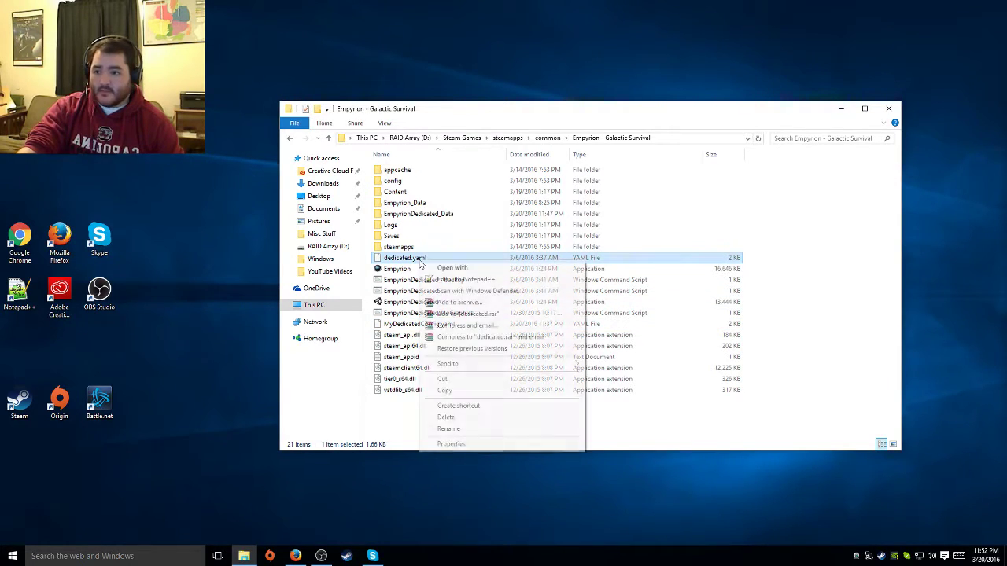
key(Escape)
right_click(421, 266)
click(445, 281)
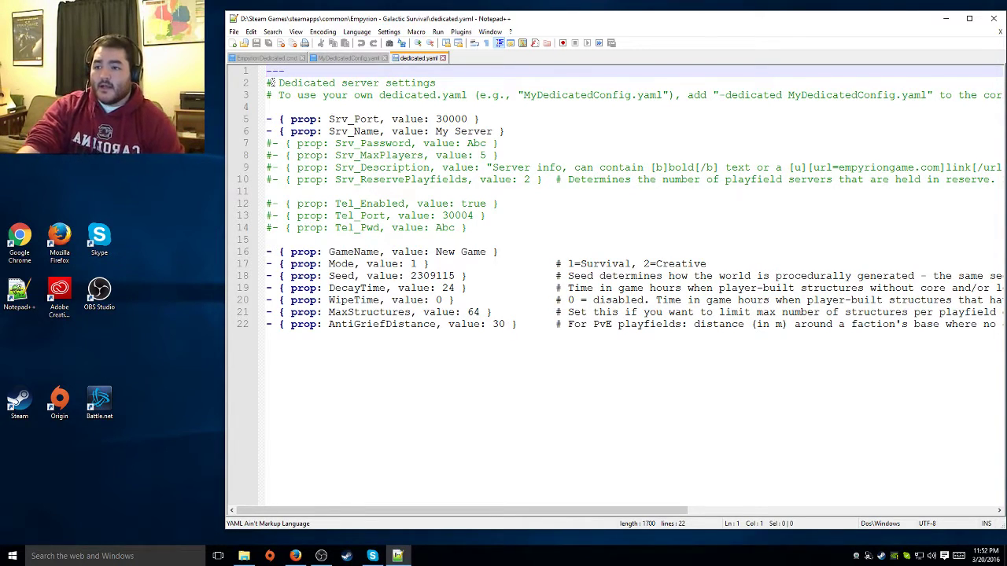
mouse_move(607, 22)
mouse_down()
mouse_move(582, 25)
mouse_move(594, 29)
mouse_up()
- Examine the header comments in dedicated.yaml, including the instruction to add -dedicated MyDedicatedConfig.yaml to the batch file
drag(260, 87, 452, 87)
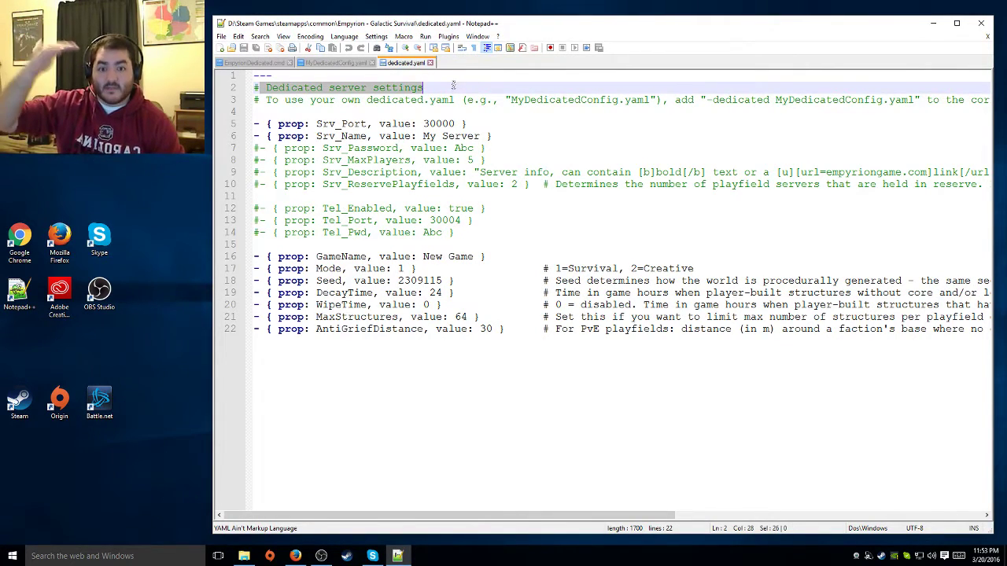
click(305, 98)
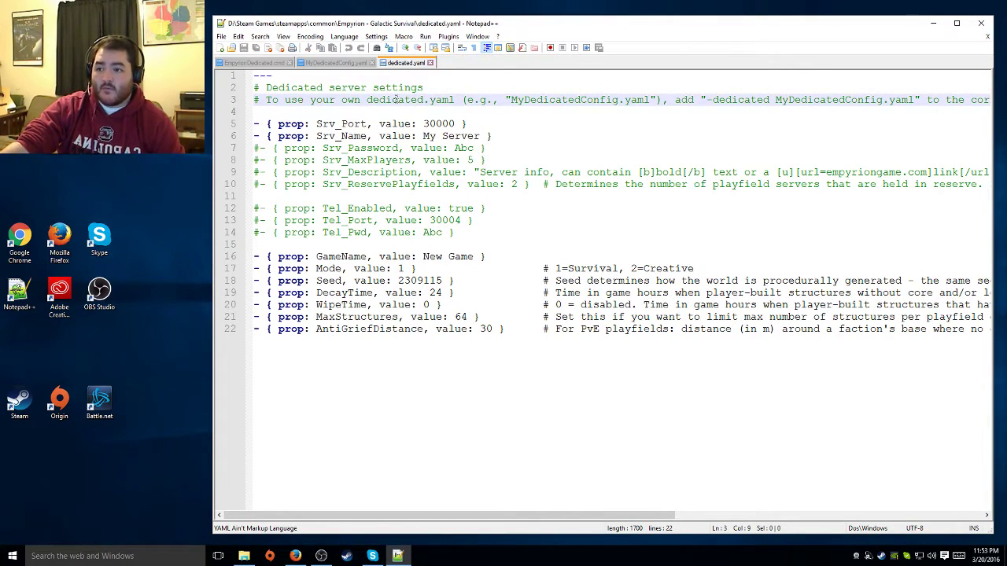
drag(510, 100, 622, 99)
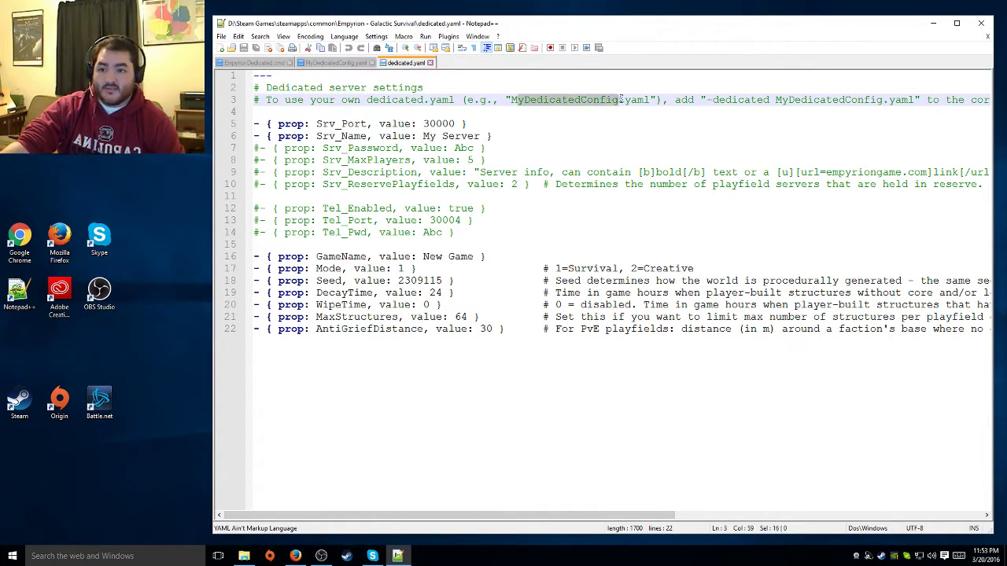
drag(706, 99, 781, 100)
drag(526, 515, 707, 515)
click(419, 100)
drag(419, 100, 621, 99)
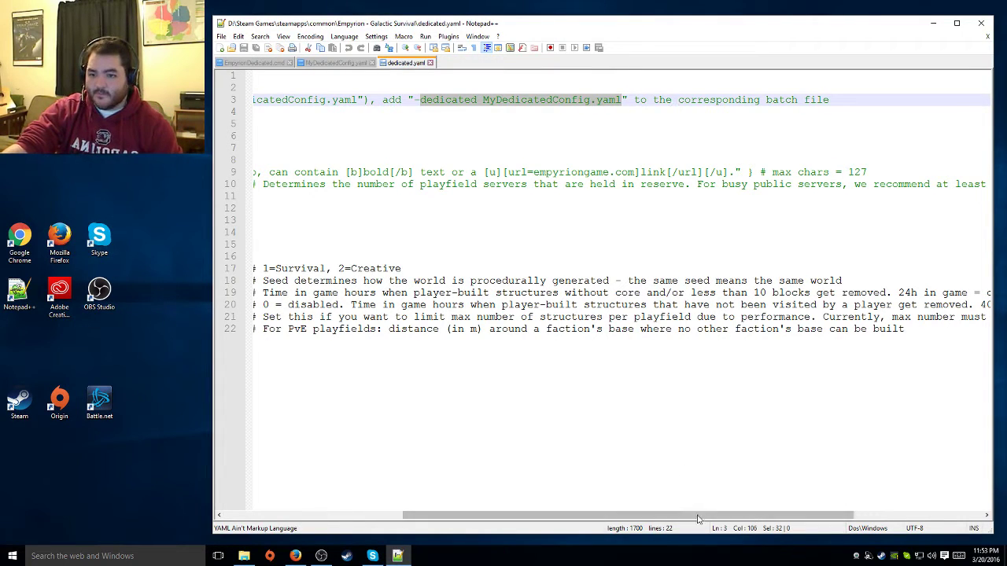
drag(697, 516, 518, 516)
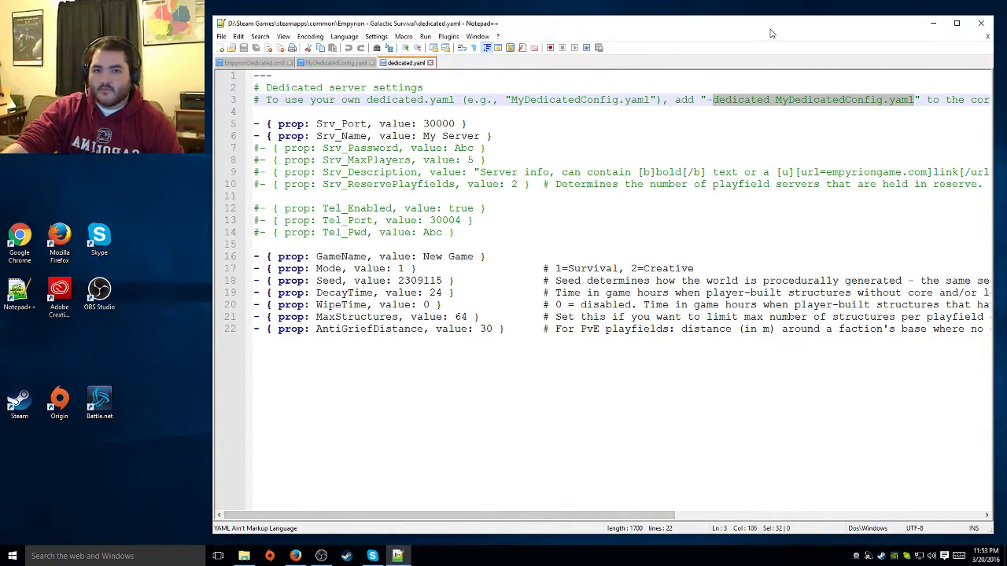
- Check the -dedicated MyDedicatedConfig.yaml argument in EmpyrionDedicated.cmd, and return to dedicated.yaml
click(271, 65)
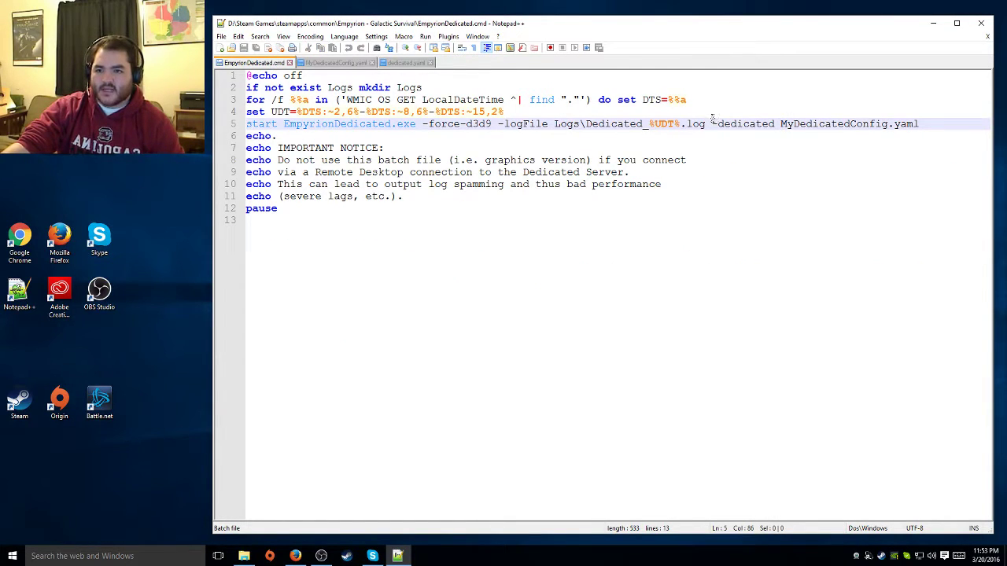
drag(712, 124, 919, 126)
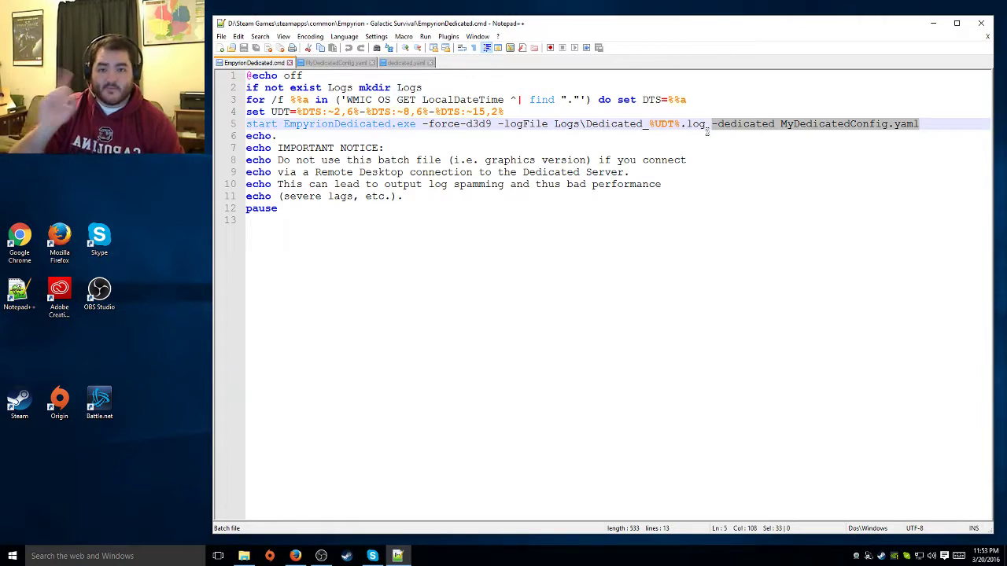
drag(711, 124, 916, 123)
click(403, 64)
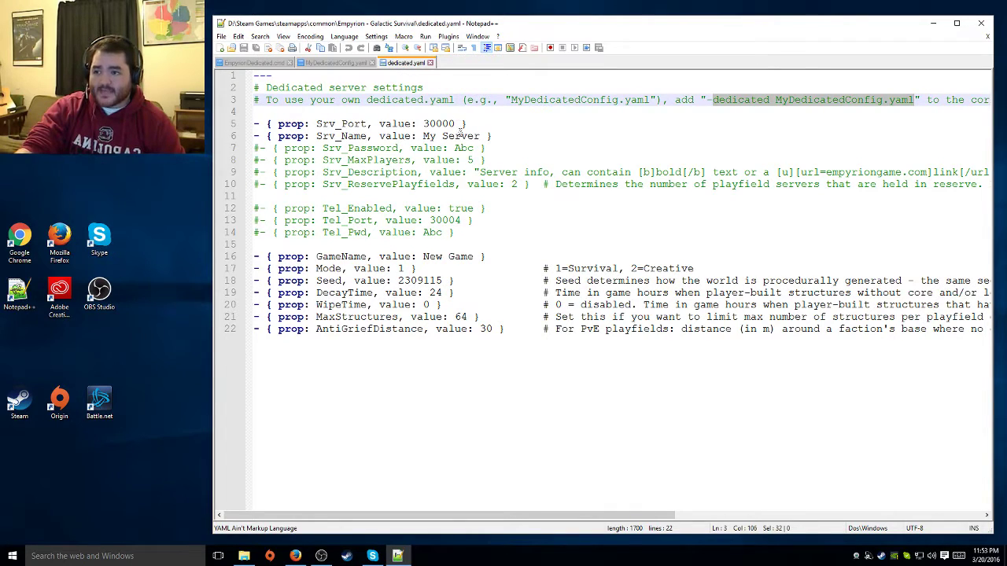
- Examine the Srv_Port and Srv_Name properties on lines 5 and 6 of dedicated.yaml
click(323, 112)
click(333, 124)
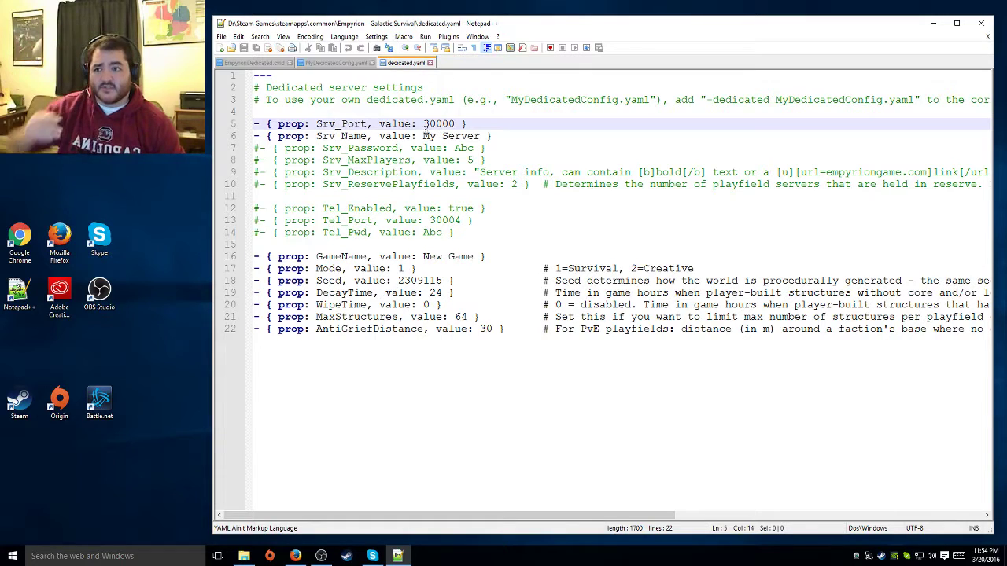
drag(423, 135, 484, 138)
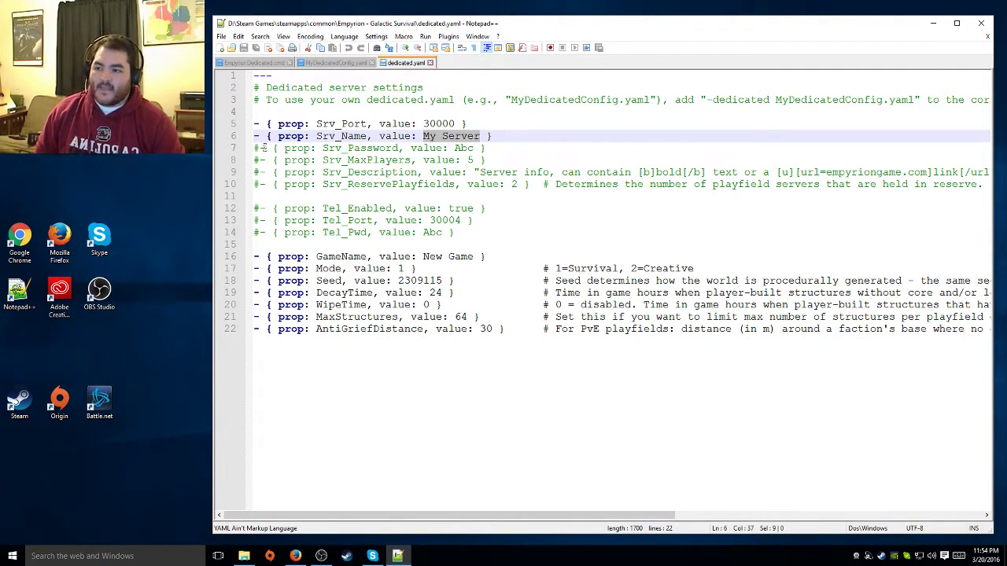
- Uncomment the Srv_Password line by removing its # sign, and comment it out again
drag(255, 147, 267, 148)
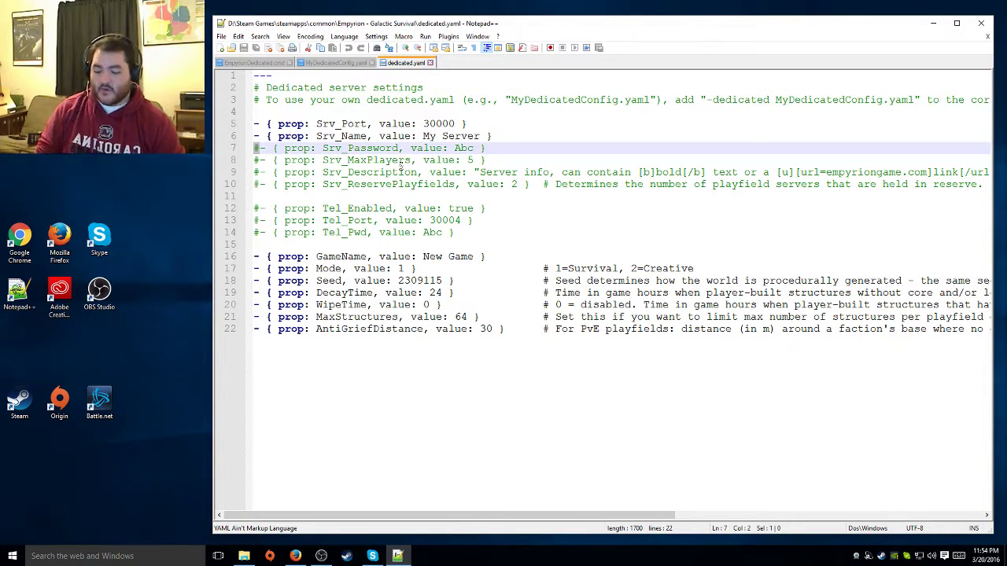
key(Delete)
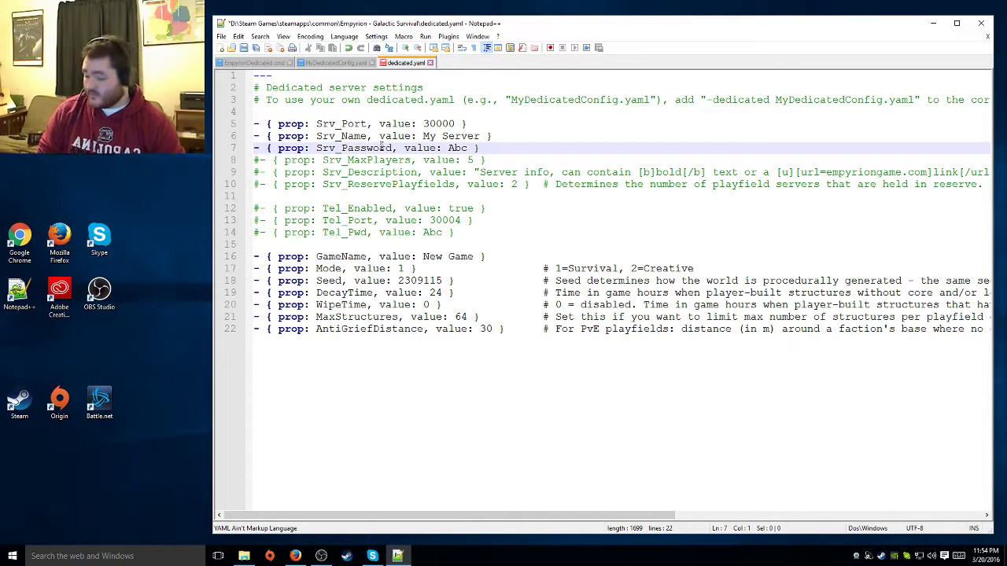
text(#)
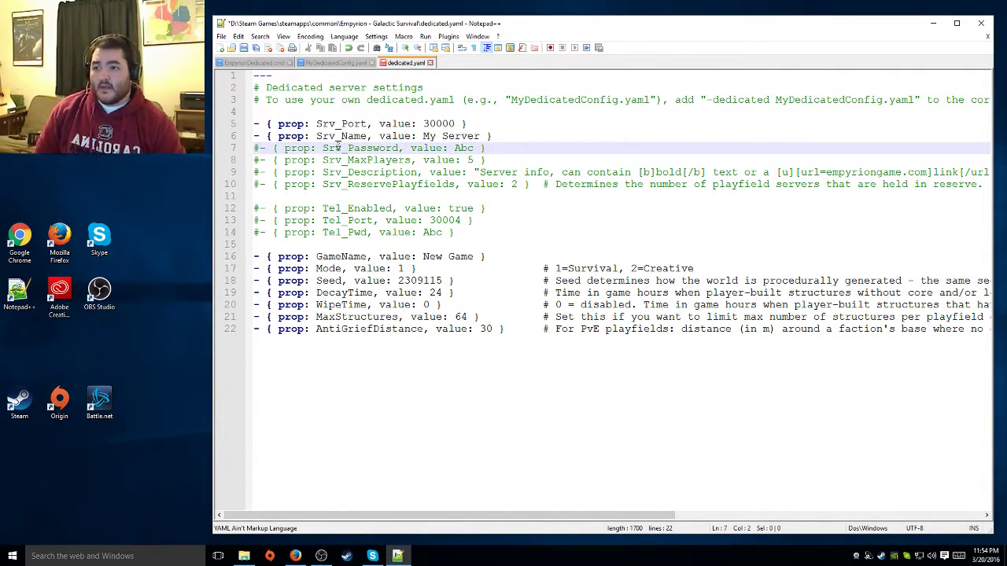
- Examine the commented-out Srv_Password property and its value alongside the Srv_Name line above it
drag(323, 148, 453, 148)
click(459, 149)
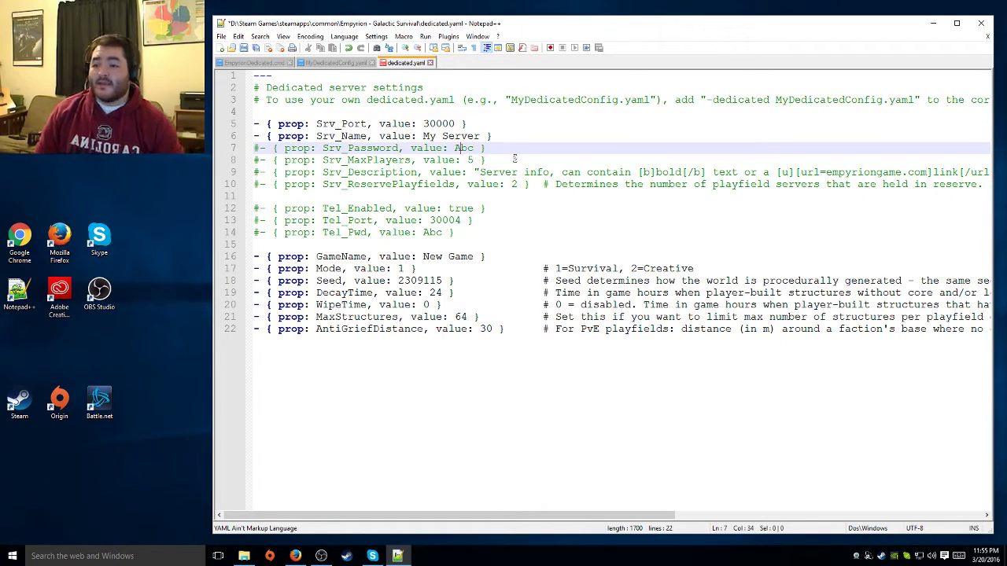
drag(495, 149, 242, 146)
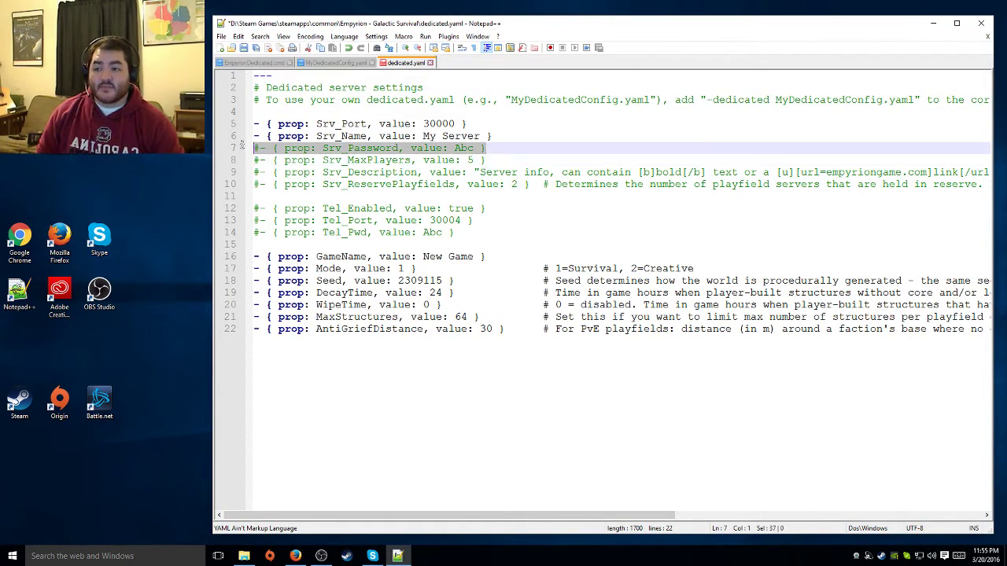
click(441, 136)
double_click(464, 148)
double_click(459, 137)
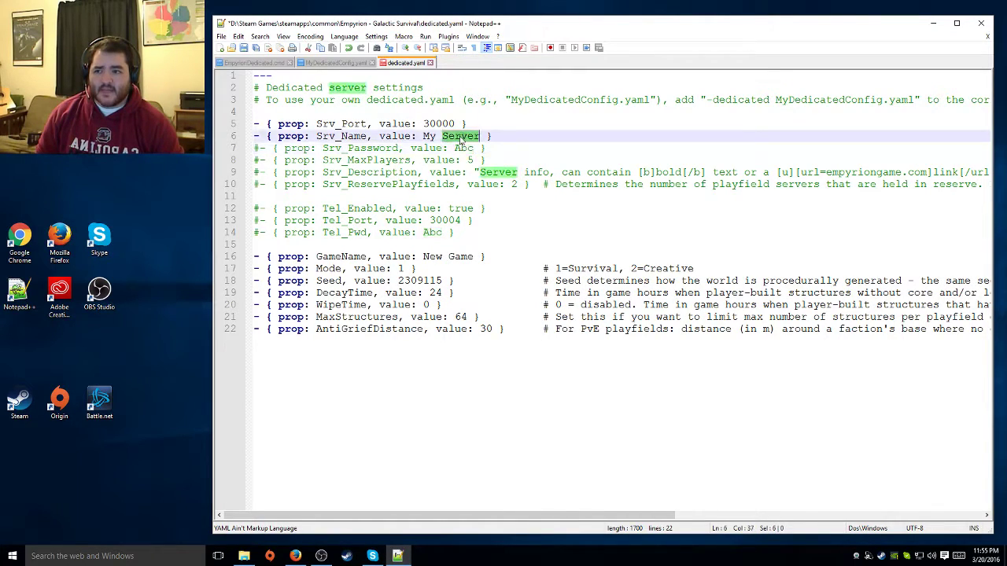
click(513, 147)
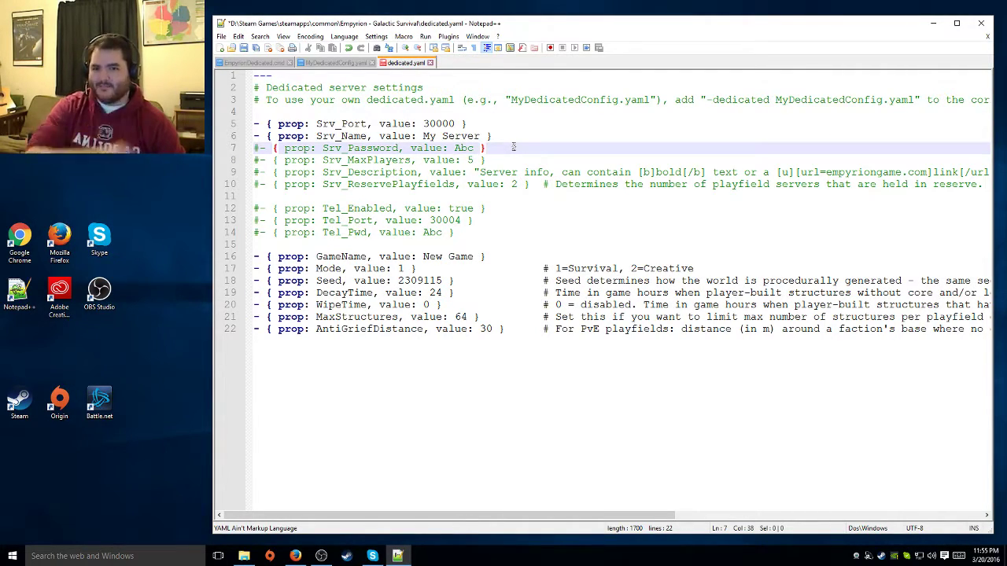
drag(467, 148, 449, 148)
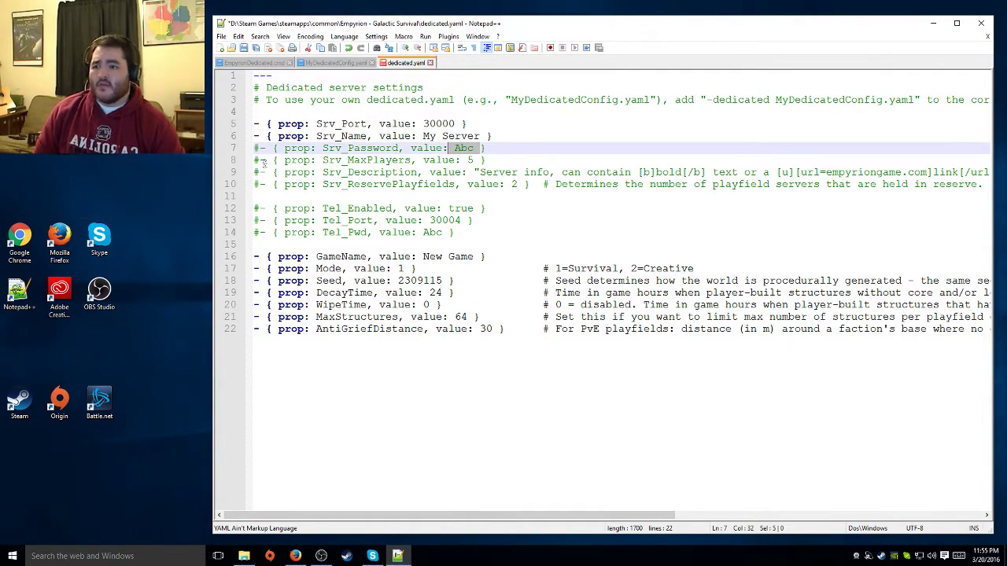
- Examine the Srv_MaxPlayers line, including its value and the leading # sign that comments it out
drag(254, 161, 496, 154)
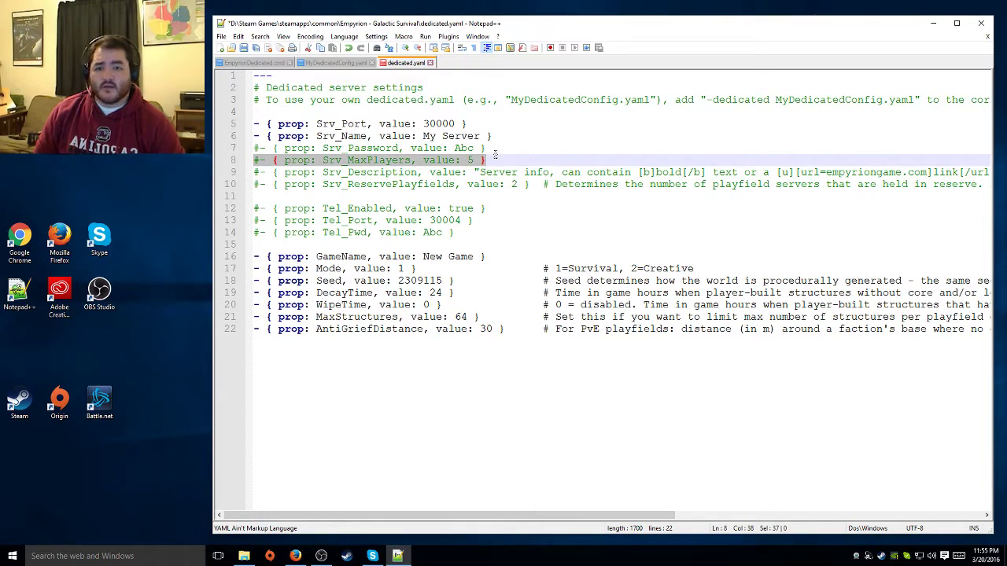
click(475, 159)
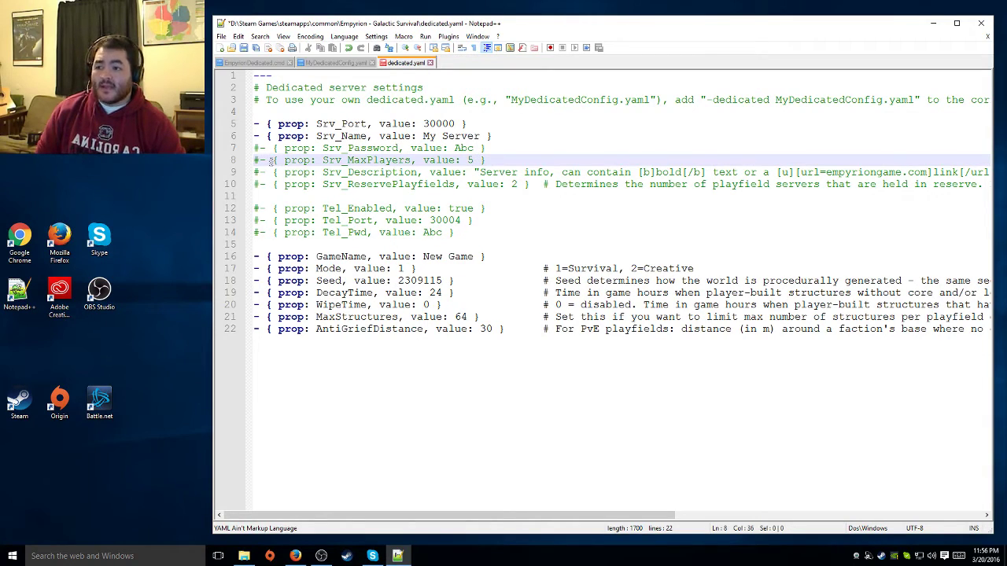
drag(259, 159, 247, 158)
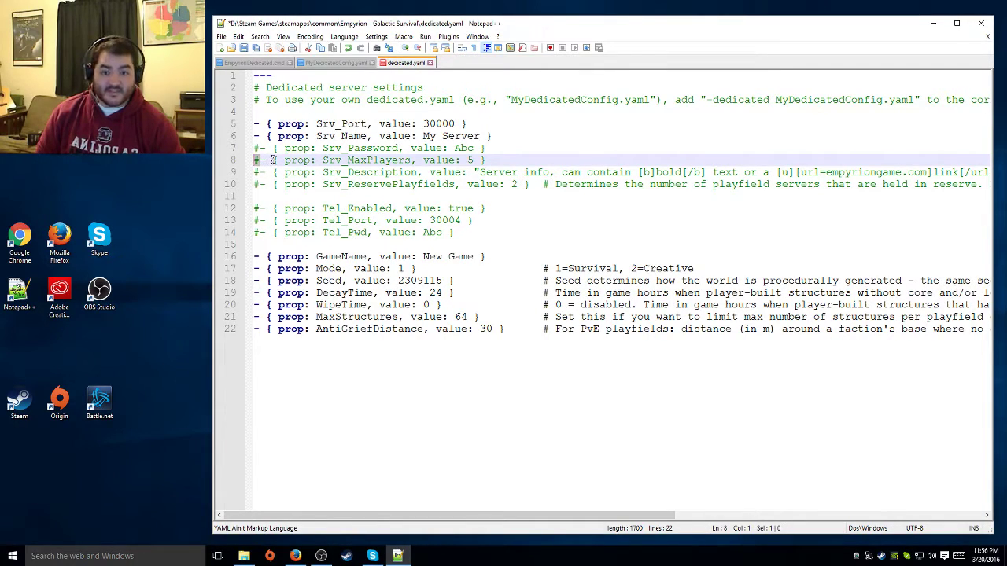
drag(272, 159, 496, 160)
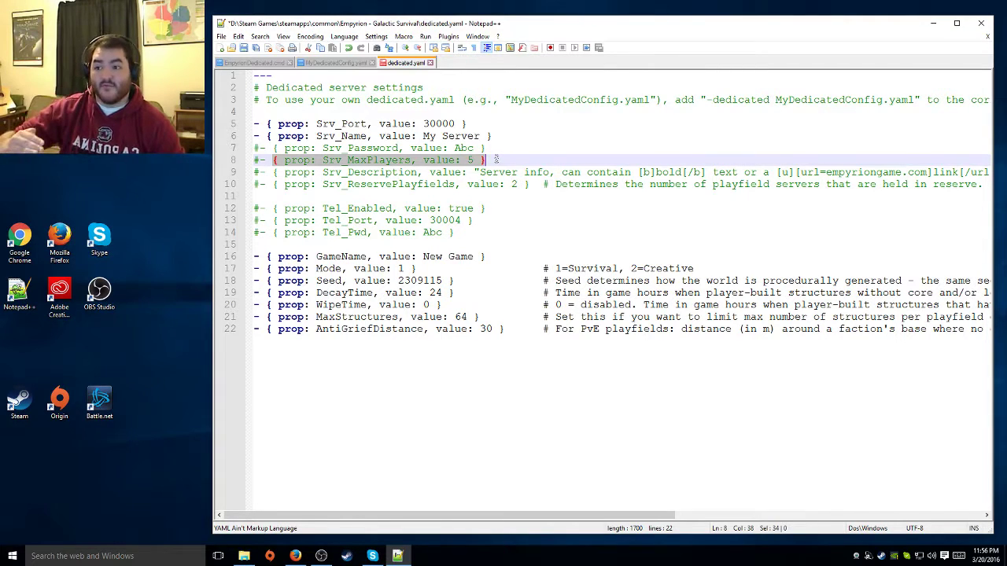
- Remove the # sign from the Srv_MaxPlayers line to enable it, and put the sign back
click(259, 161)
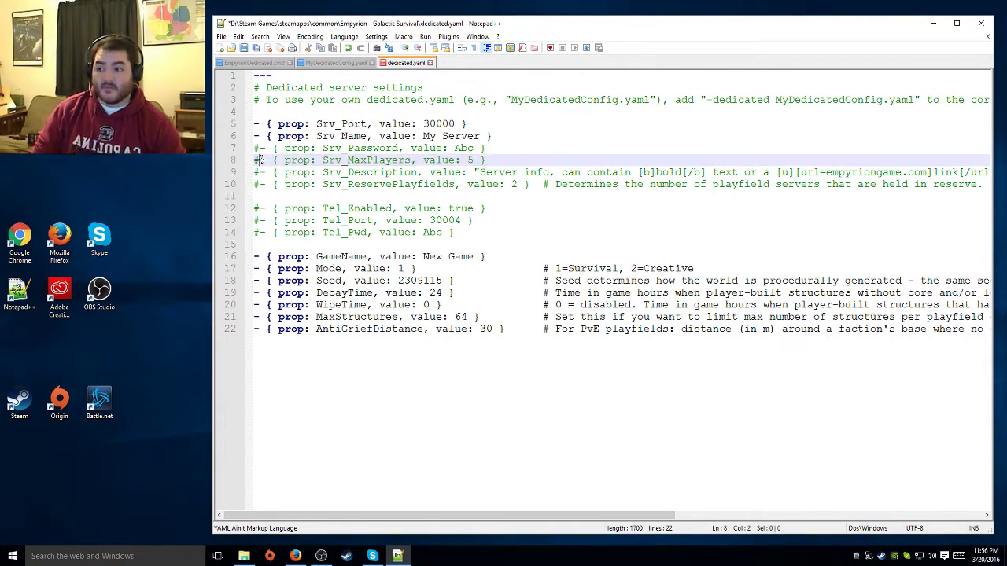
key(BackSpace)
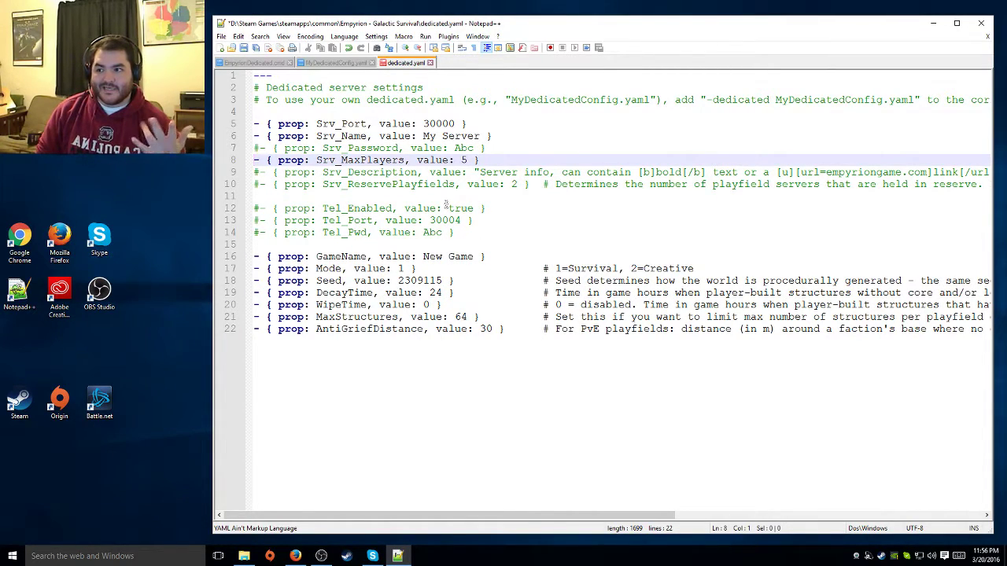
text(#)
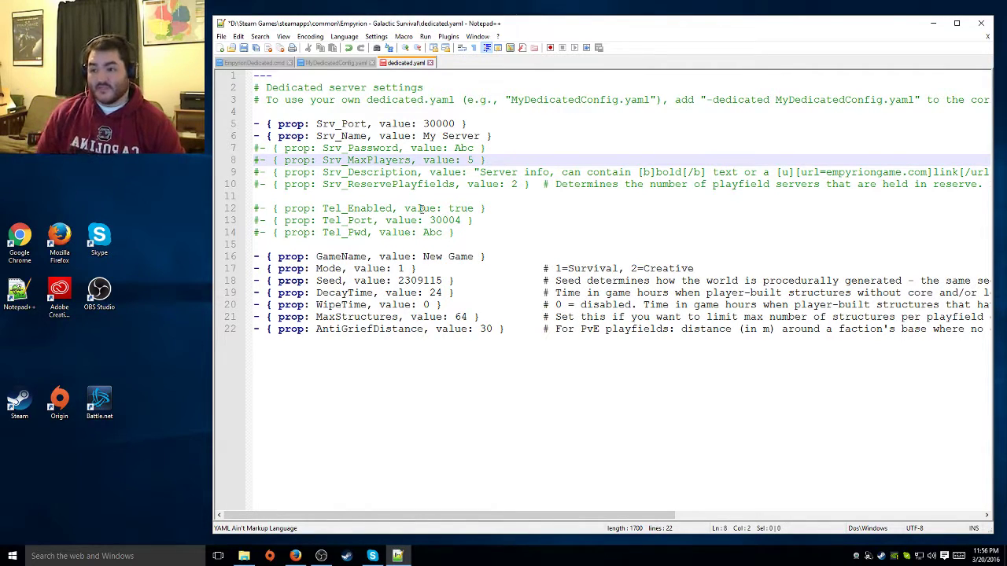
- Examine the full Srv_Description line, including its formatting tags and the trailing comment on the maximum character count
click(392, 172)
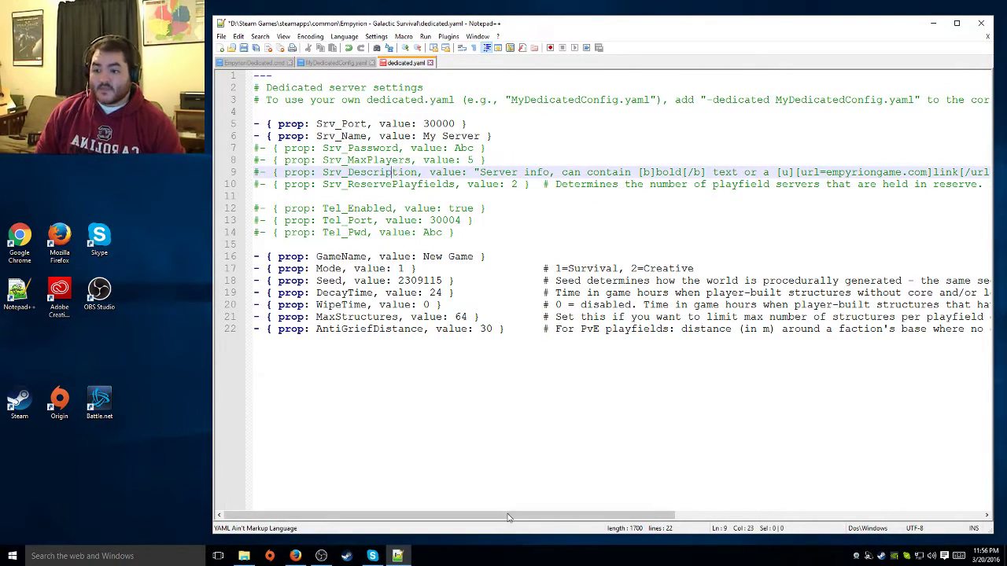
drag(441, 518, 480, 517)
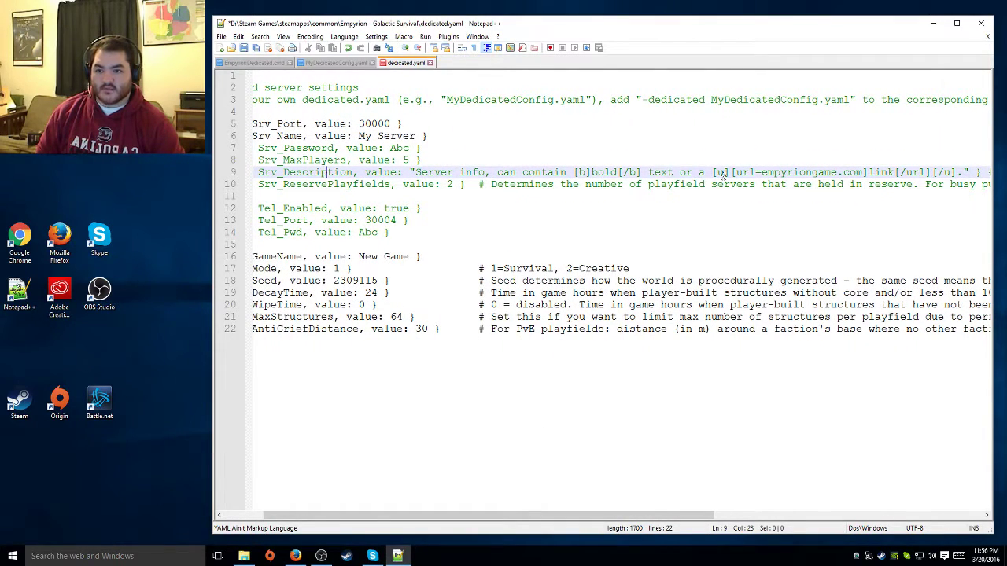
drag(639, 516, 717, 516)
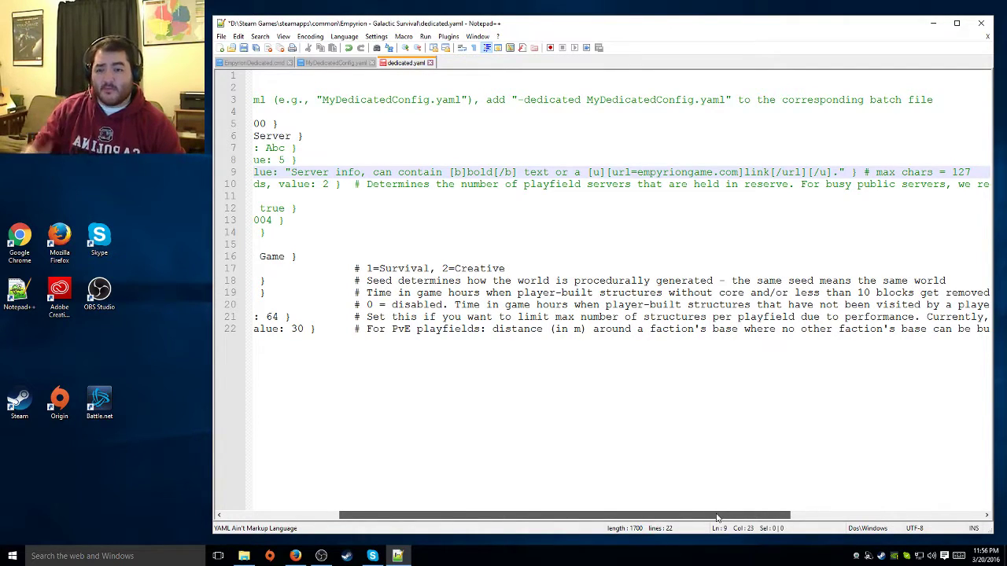
drag(717, 516, 760, 516)
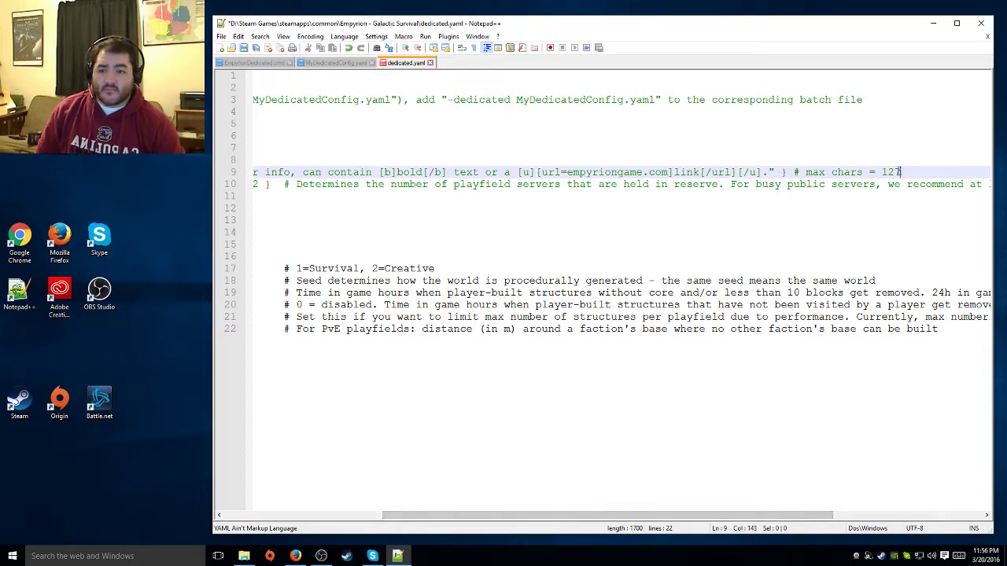
mouse_move(901, 173)
mouse_down()
mouse_move(795, 174)
mouse_move(920, 172)
mouse_up()
click(795, 174)
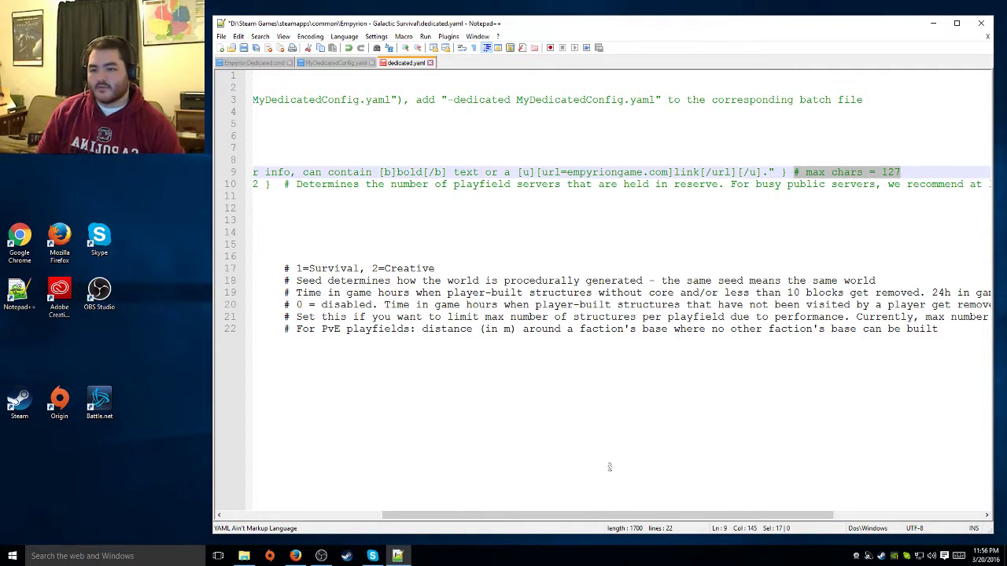
drag(595, 515, 405, 493)
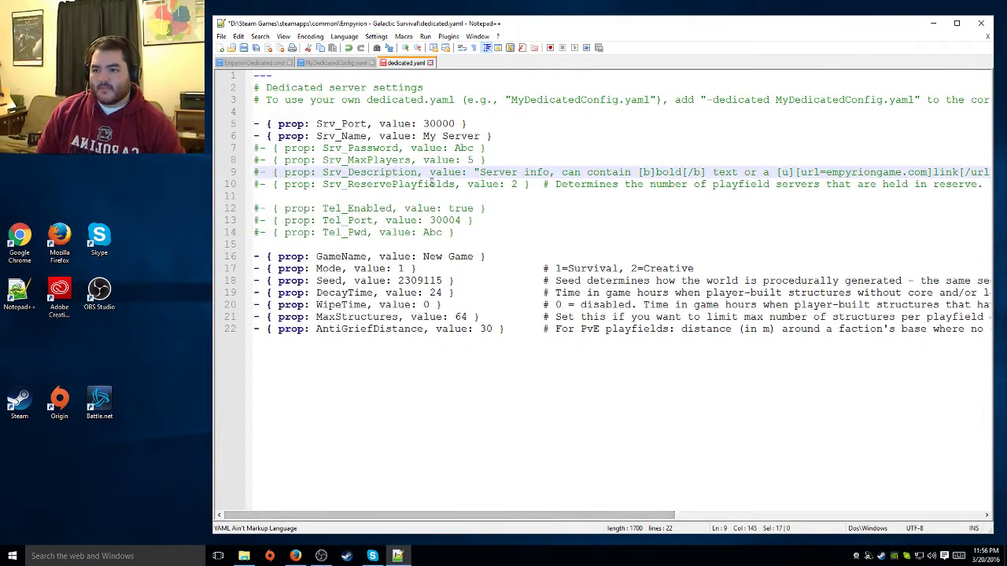
- Read the Srv_ReservePlayfields line through to the end of its comment on reserved playfield servers
click(424, 184)
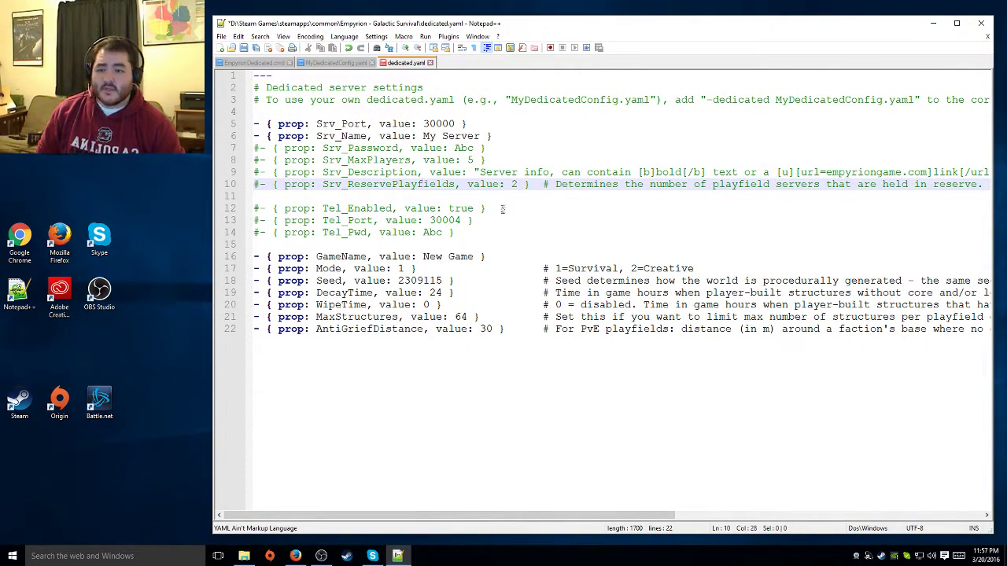
drag(563, 516, 828, 508)
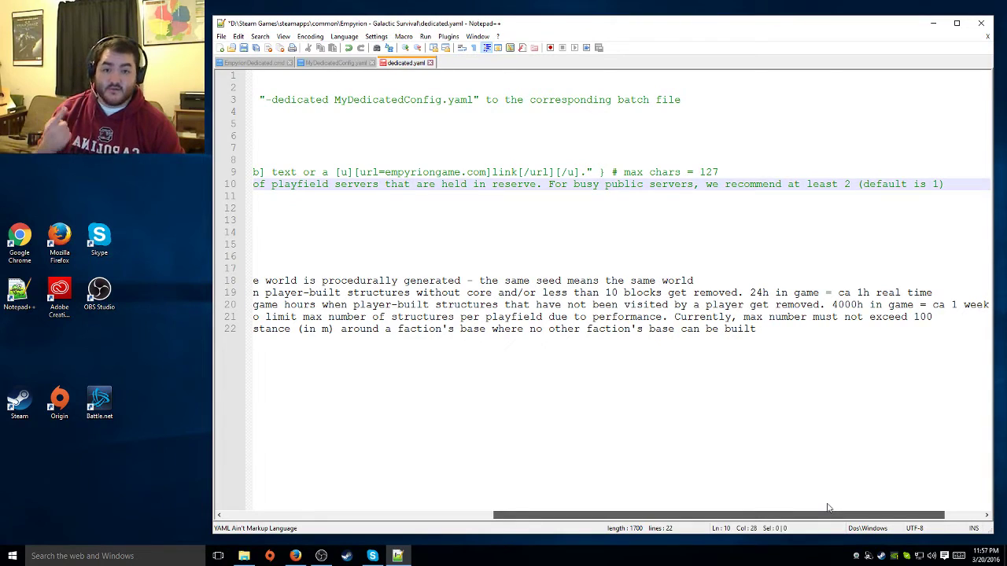
drag(828, 508, 354, 511)
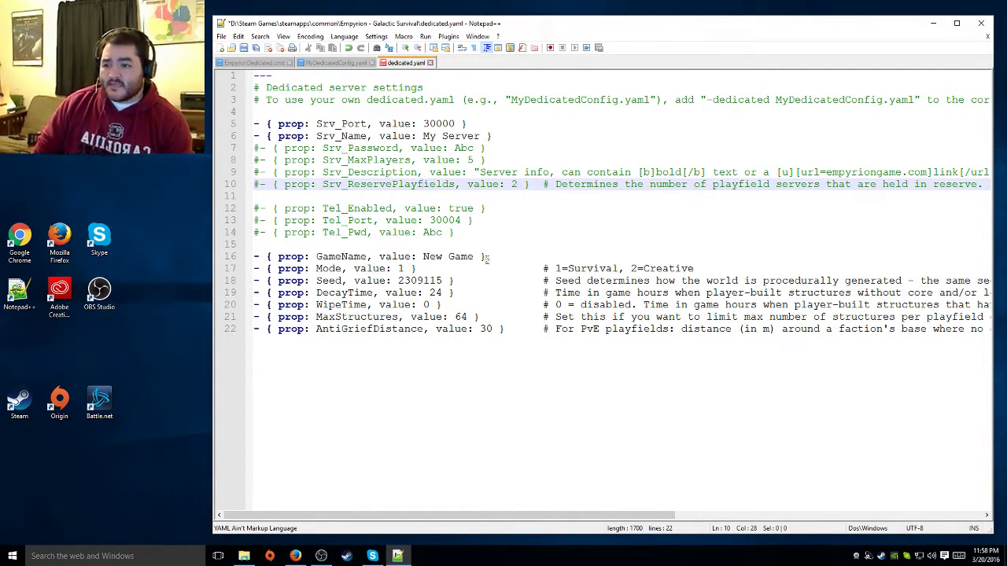
- Examine the three commented-out telnet properties, Tel_Enabled, Tel_Port and Tel_Pwd, and their values
drag(472, 233, 244, 208)
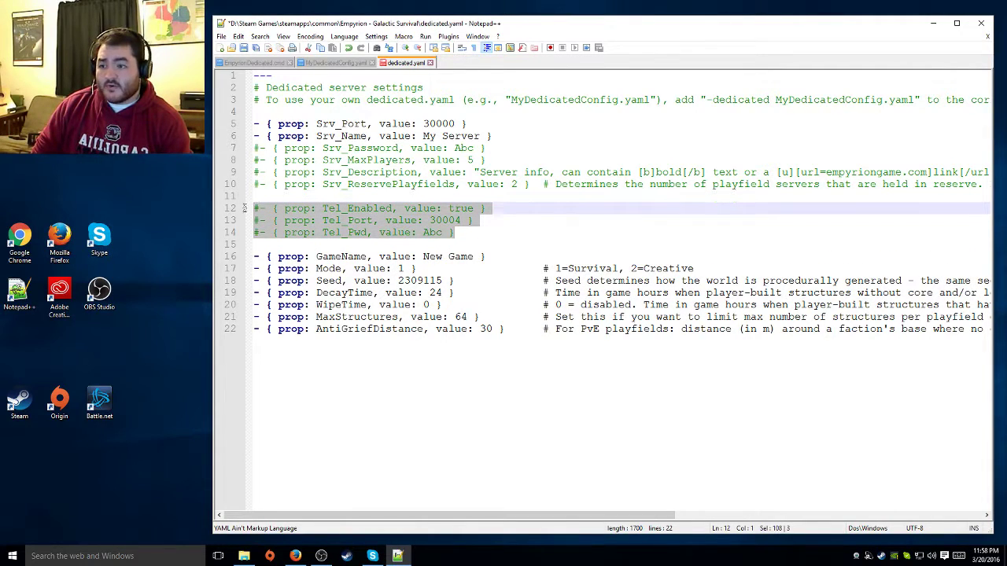
click(310, 212)
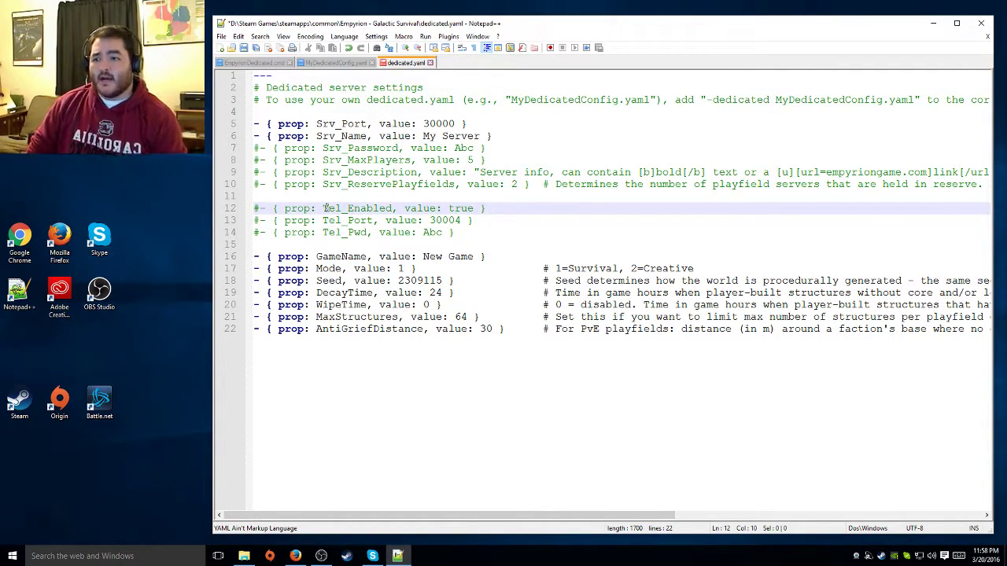
drag(443, 208, 487, 209)
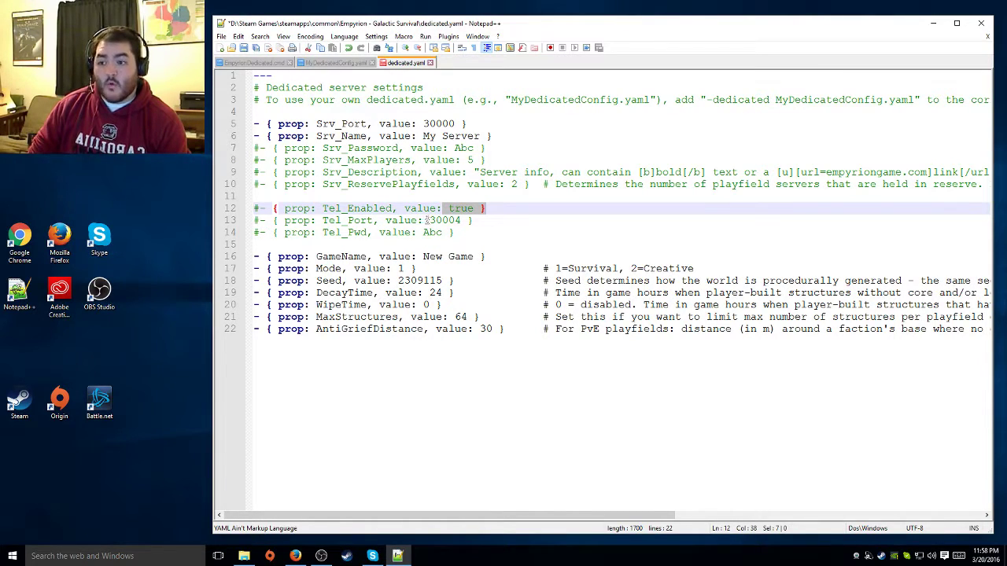
drag(427, 220, 469, 221)
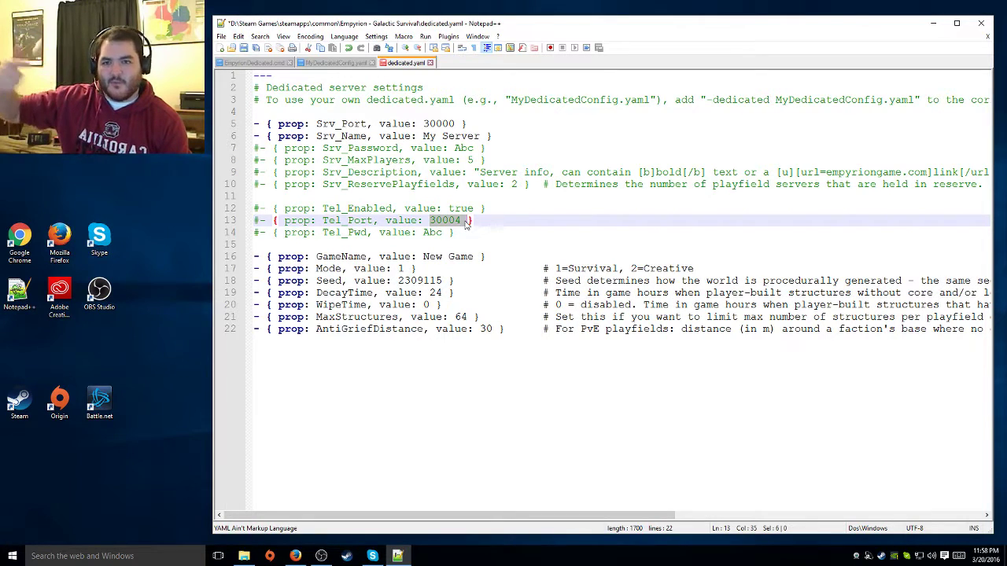
drag(424, 233, 445, 233)
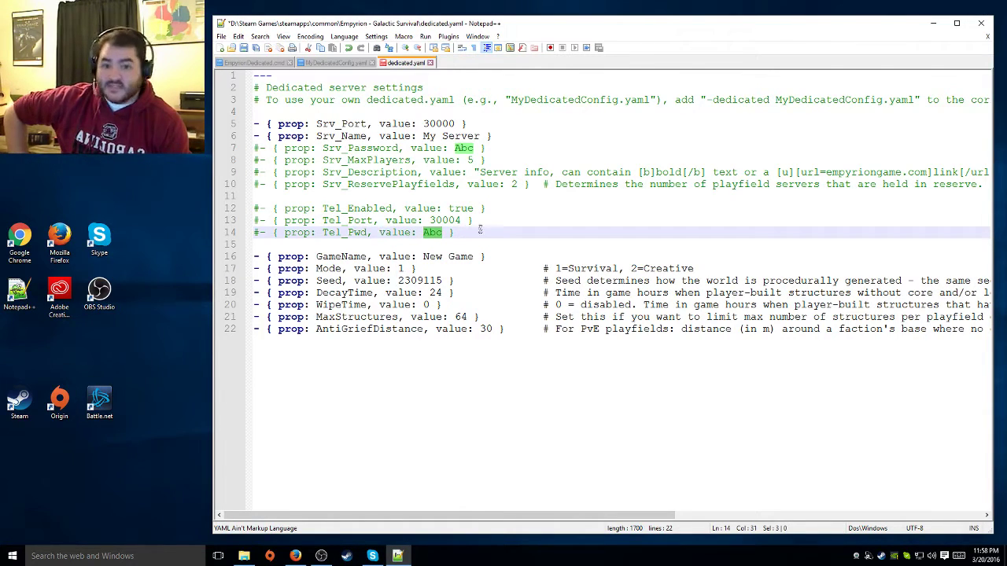
drag(476, 233, 254, 214)
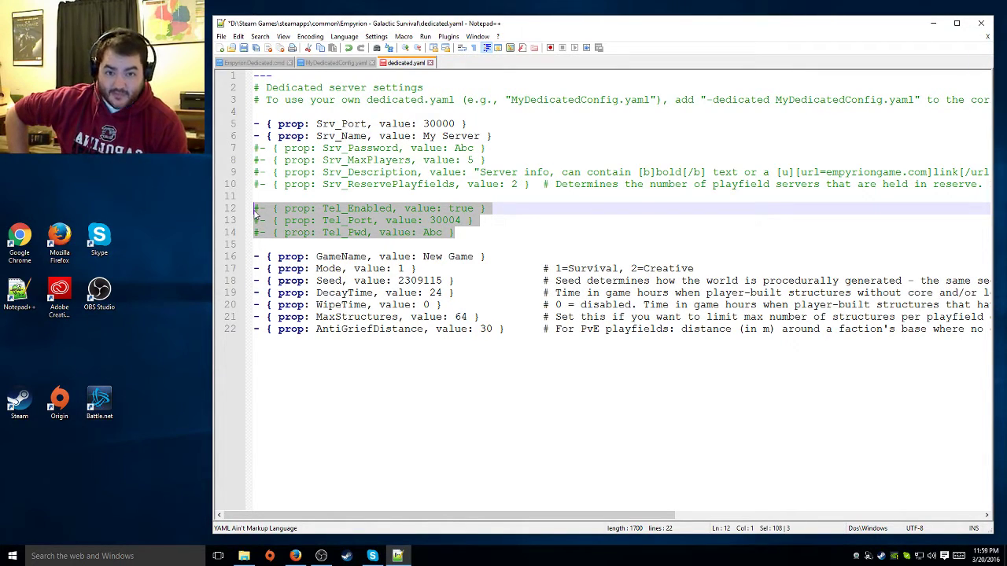
click(284, 221)
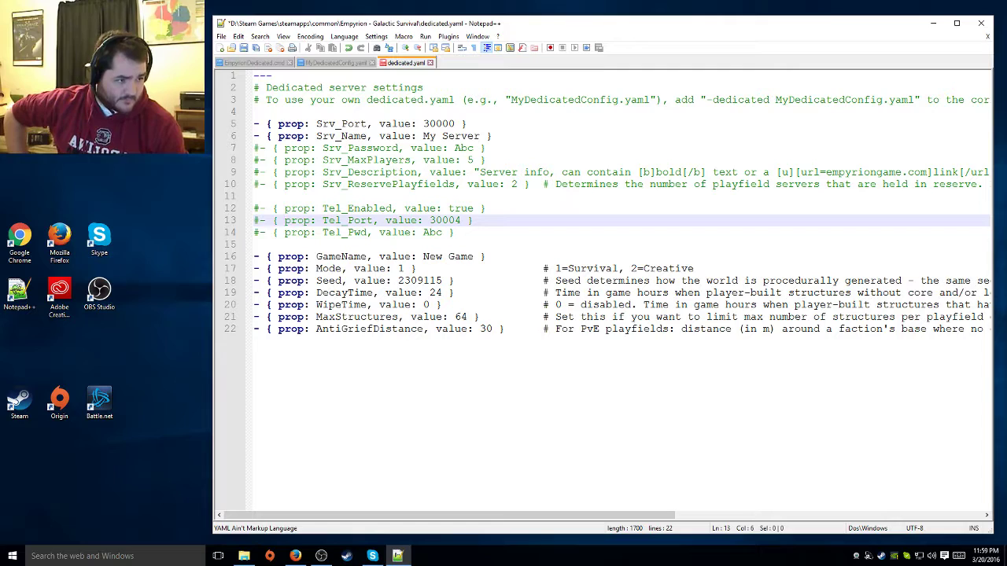
key(alt+Tab)
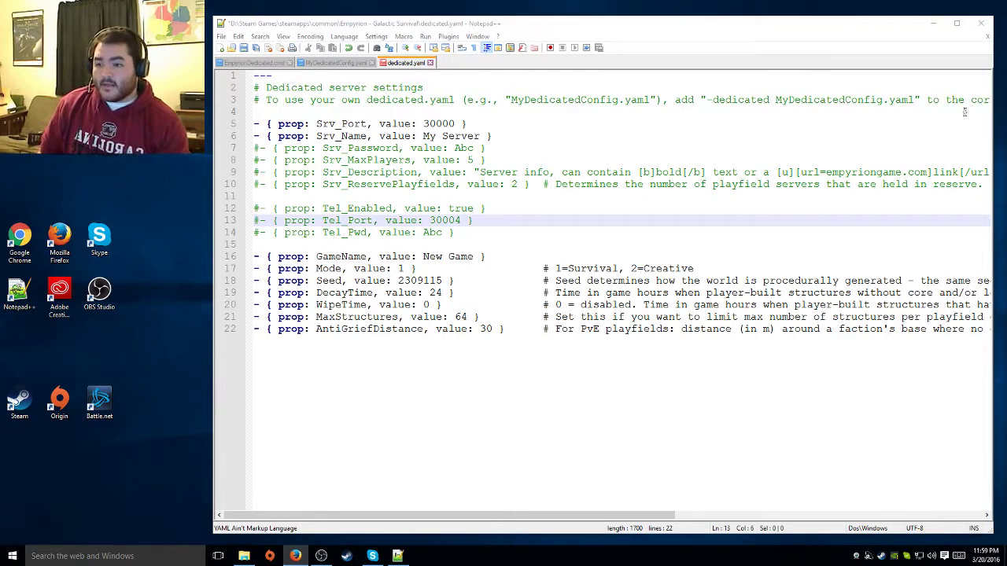
- Review the GameName, Mode and Seed values along with the comment explaining the game mode numbers
click(340, 256)
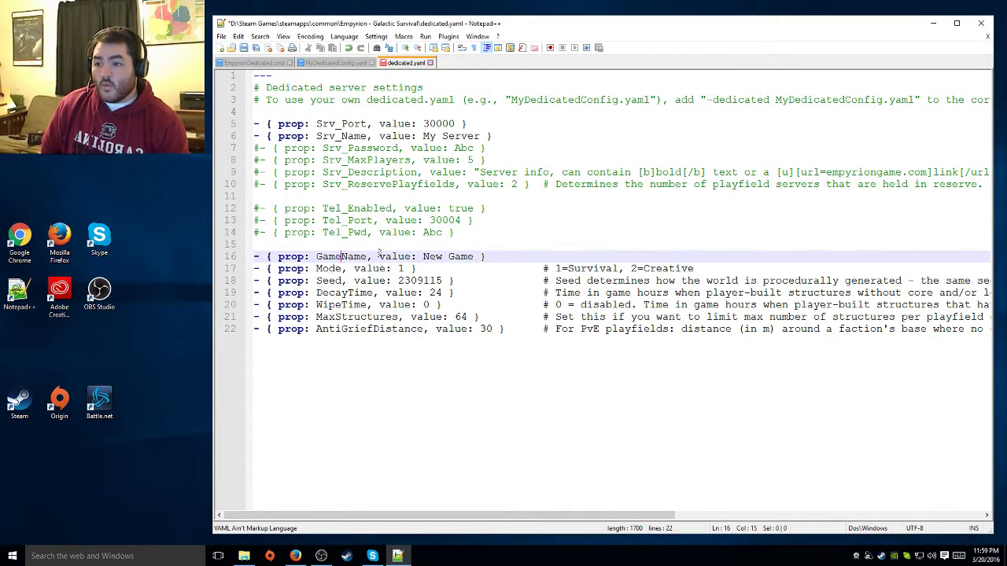
drag(422, 256, 474, 258)
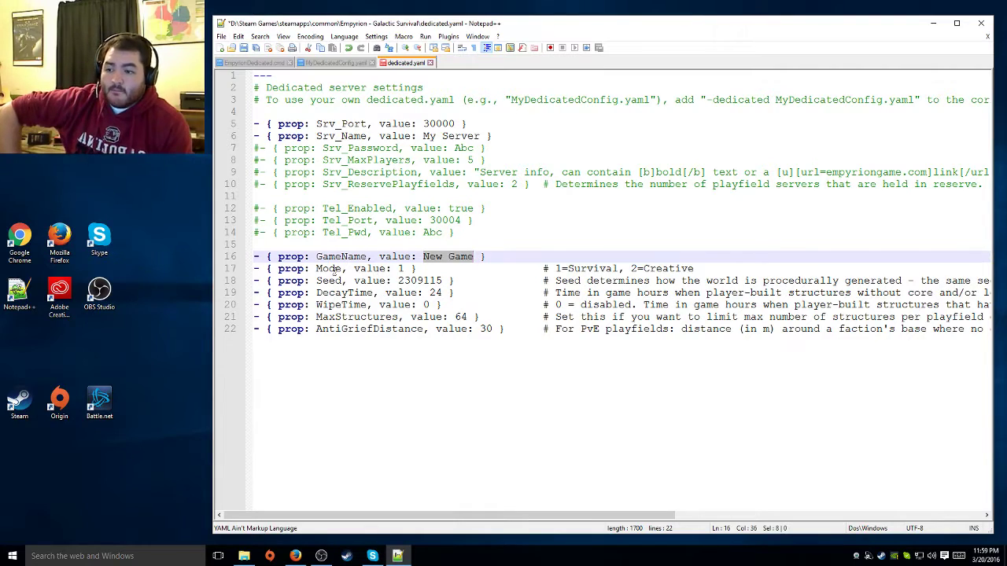
drag(555, 268, 619, 268)
drag(694, 268, 624, 268)
double_click(401, 268)
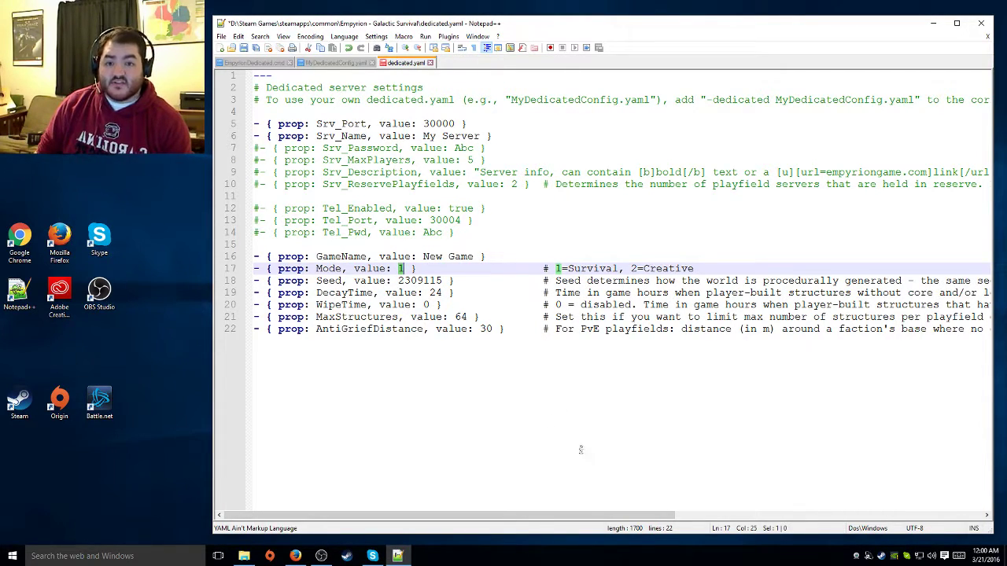
double_click(414, 281)
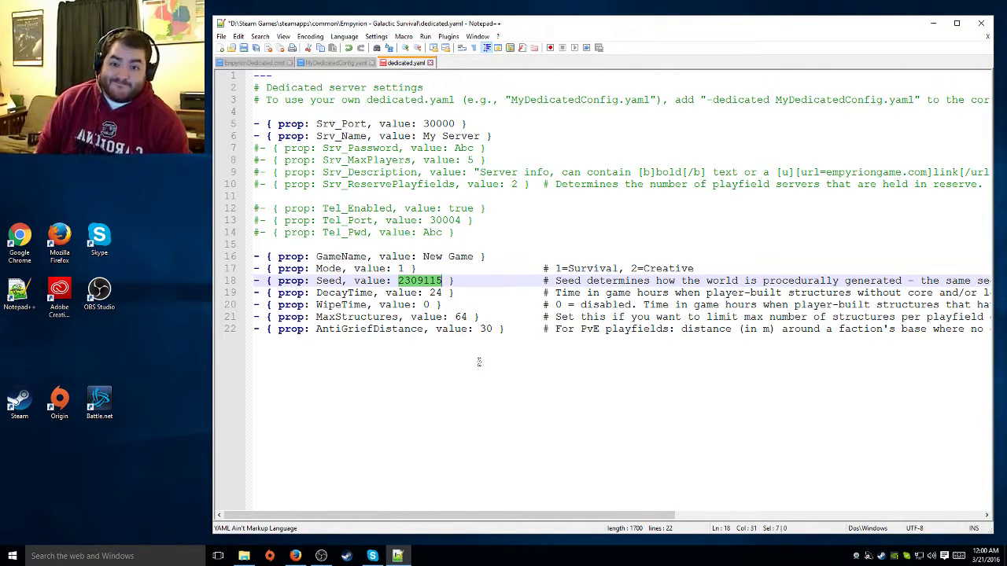
- Examine the DecayTime and WipeTime values and read their full comments on when player-built structures get removed
double_click(439, 292)
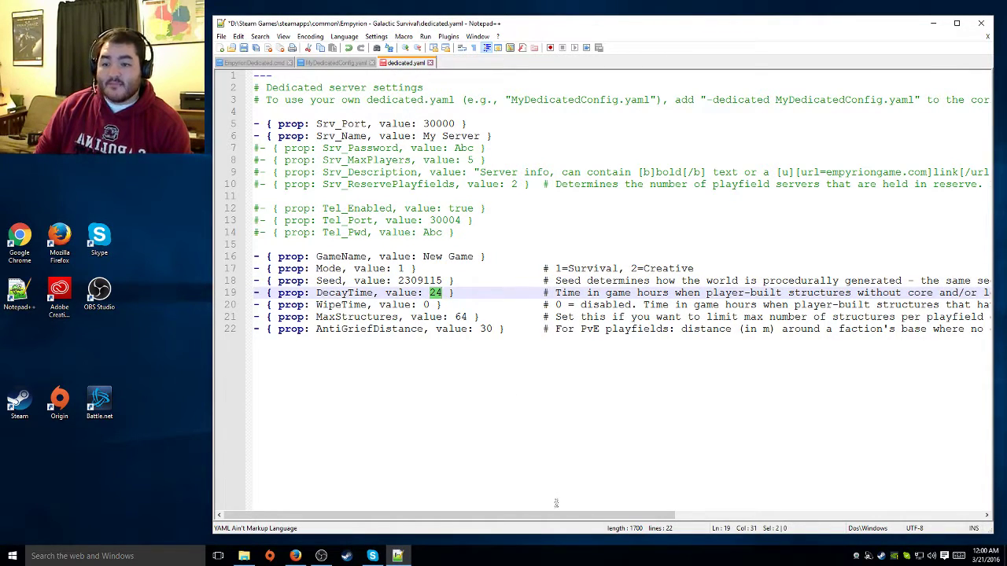
drag(556, 515, 829, 506)
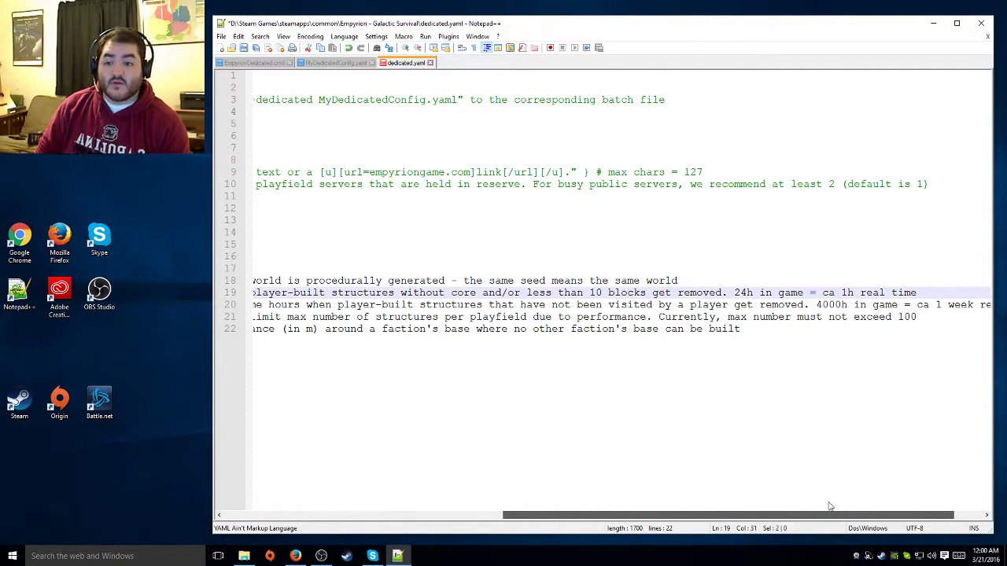
drag(829, 506, 440, 300)
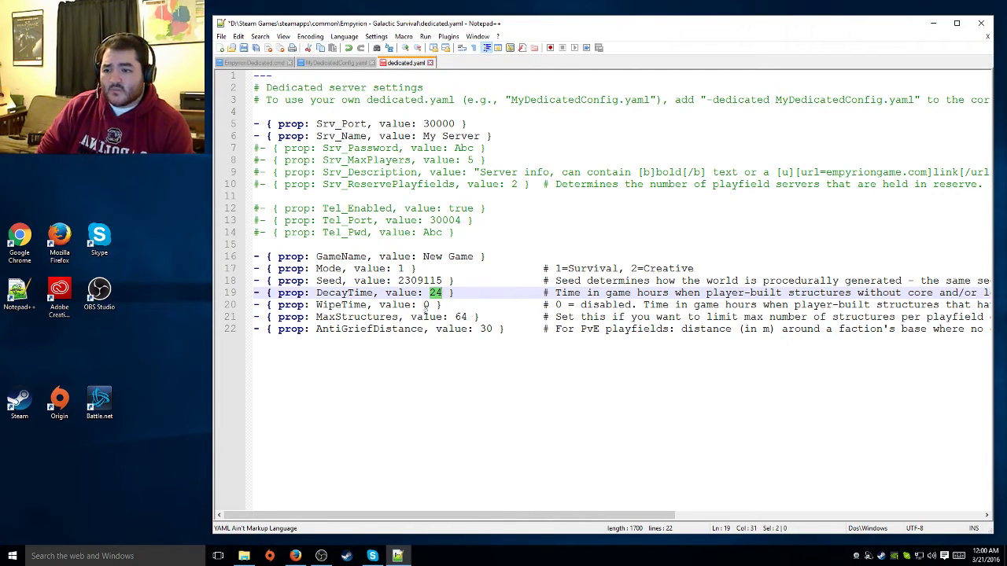
double_click(425, 305)
drag(488, 516, 764, 516)
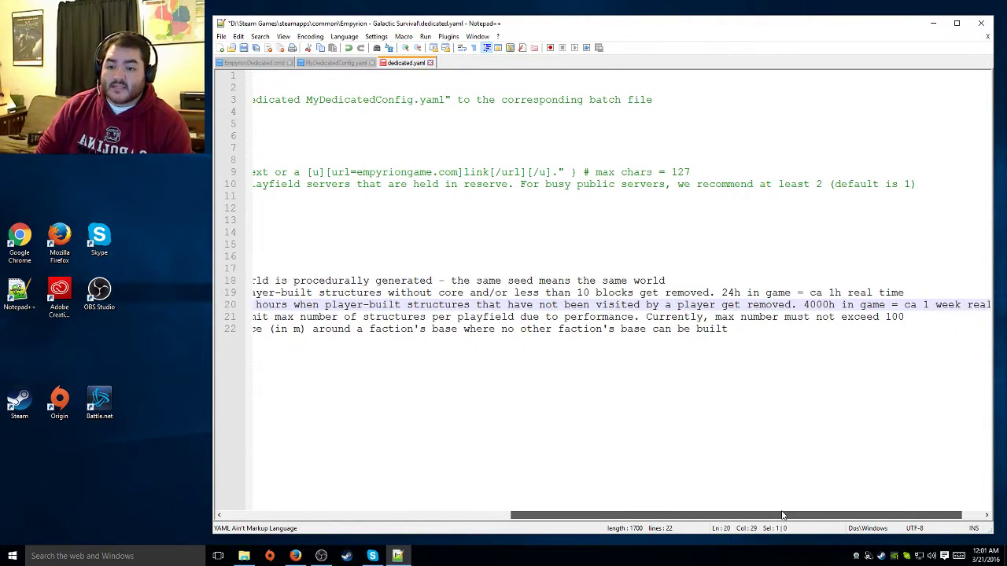
drag(784, 515, 478, 516)
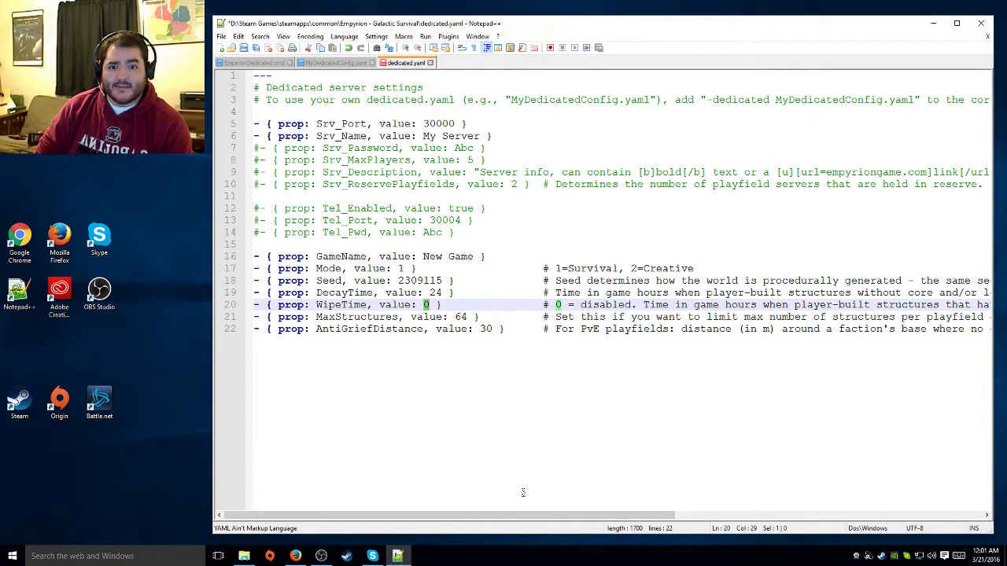
- Examine the MaxStructures and AntiGriefDistance lines, reading the PvE base distance comment to its end
double_click(423, 316)
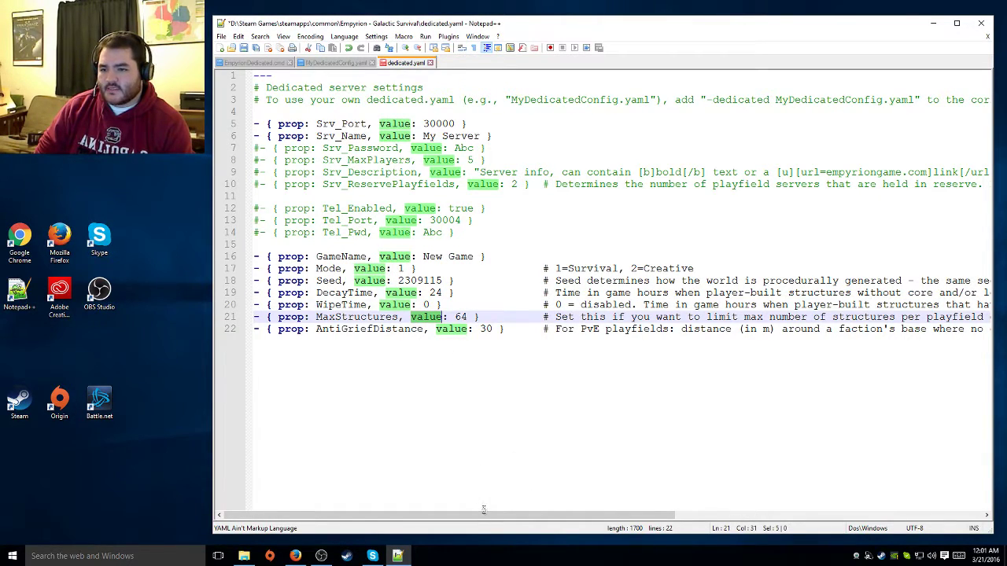
mouse_move(497, 519)
mouse_down()
mouse_move(815, 512)
mouse_move(509, 512)
mouse_up()
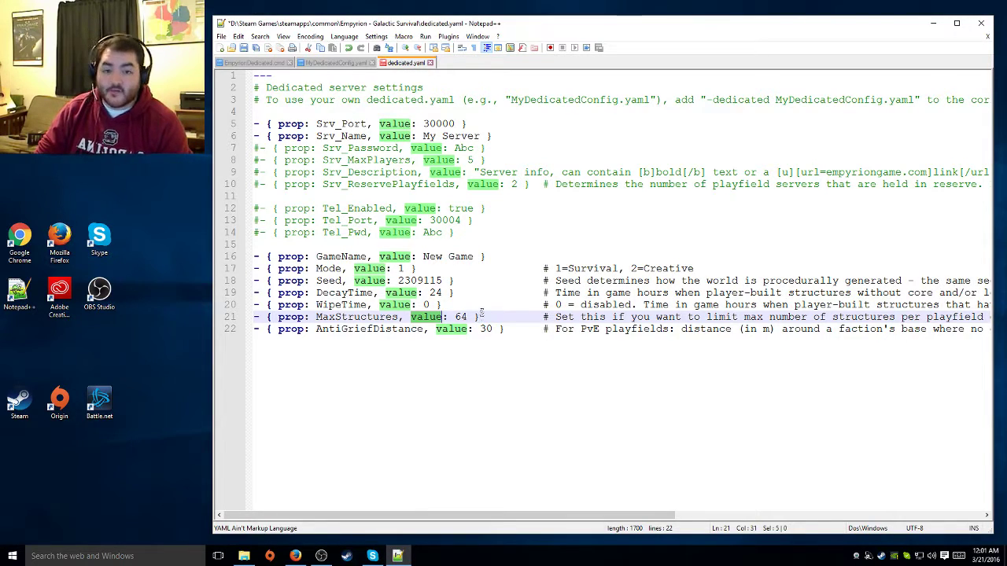
double_click(566, 329)
key(End)
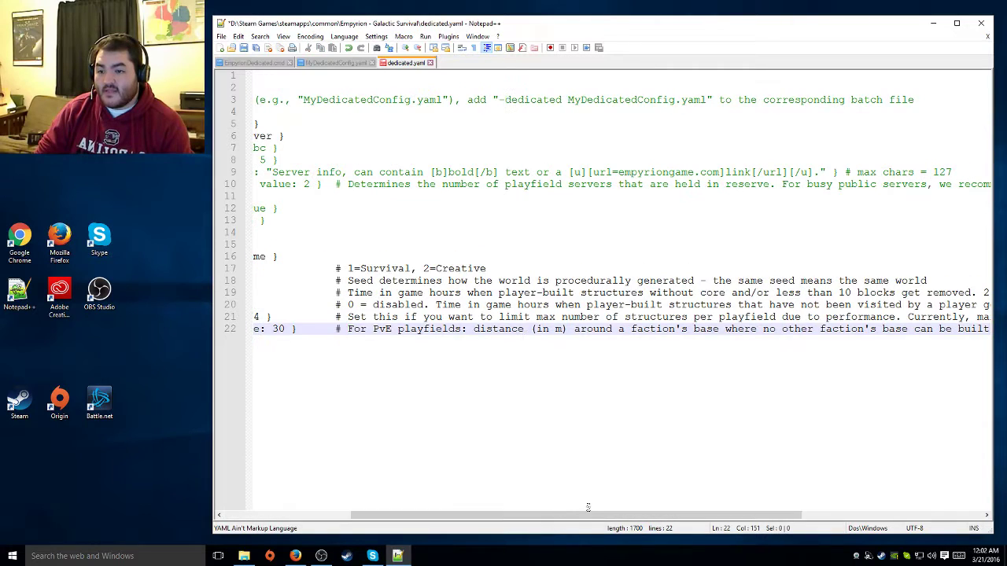
drag(584, 518, 254, 501)
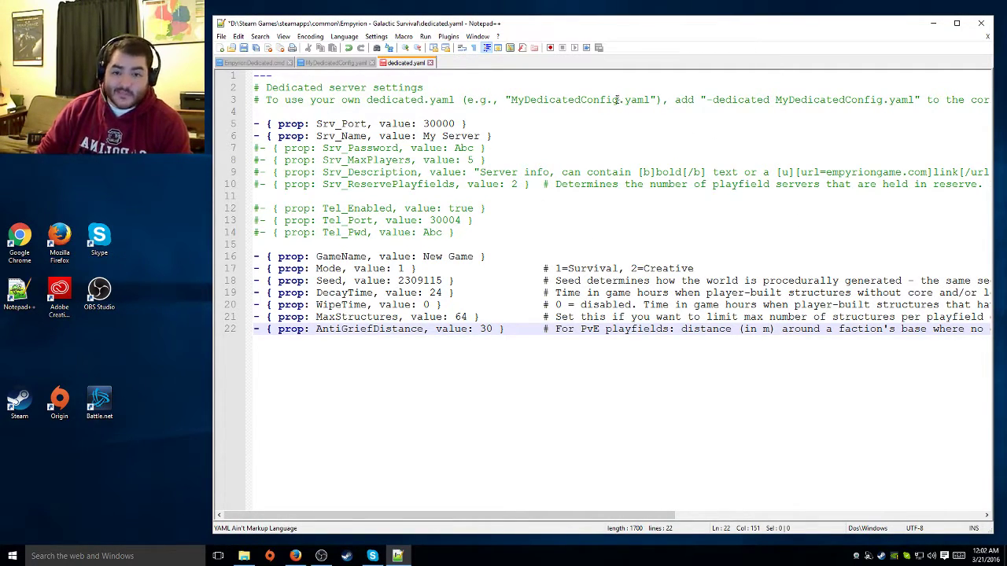
- Switch to MyDedicatedConfig.yaml and examine its customised server lines, highlighting the Srv_Password value
click(346, 65)
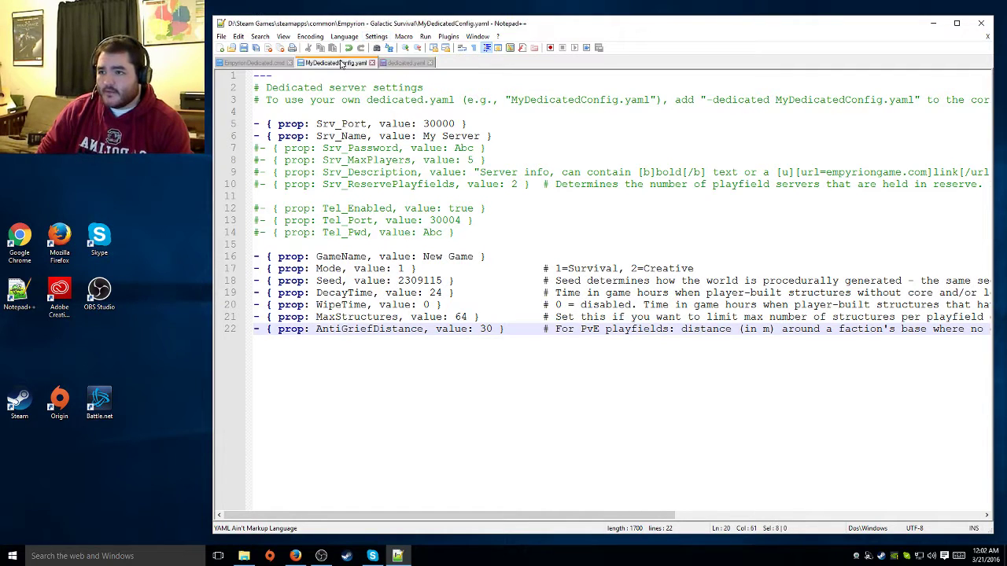
click(678, 400)
key(End)
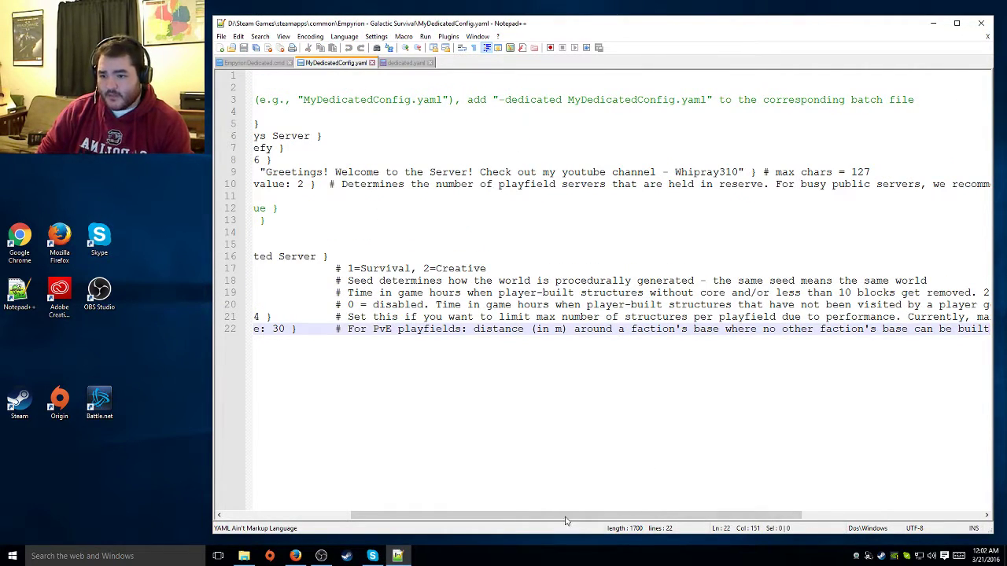
drag(566, 516, 374, 491)
click(500, 224)
click(511, 172)
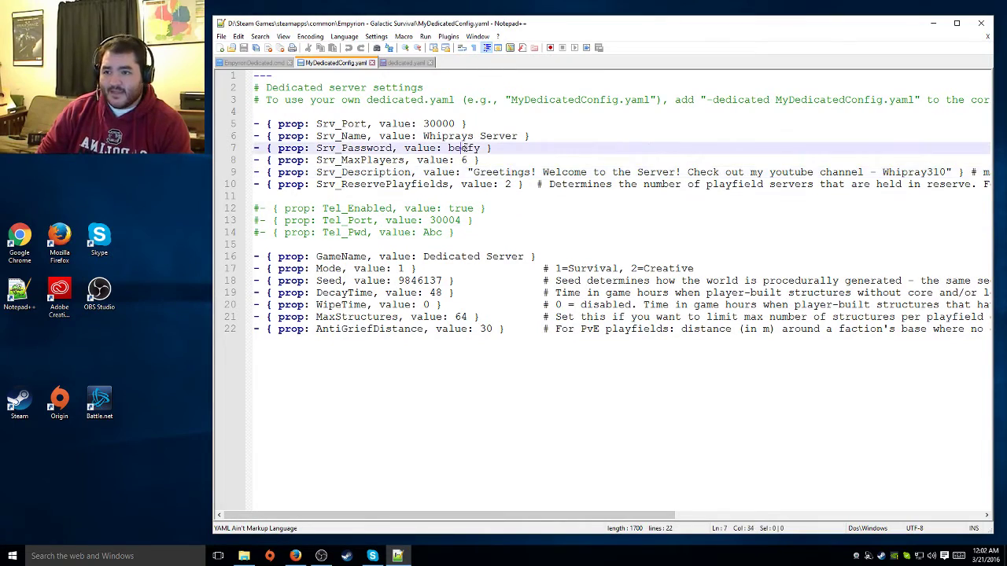
double_click(472, 149)
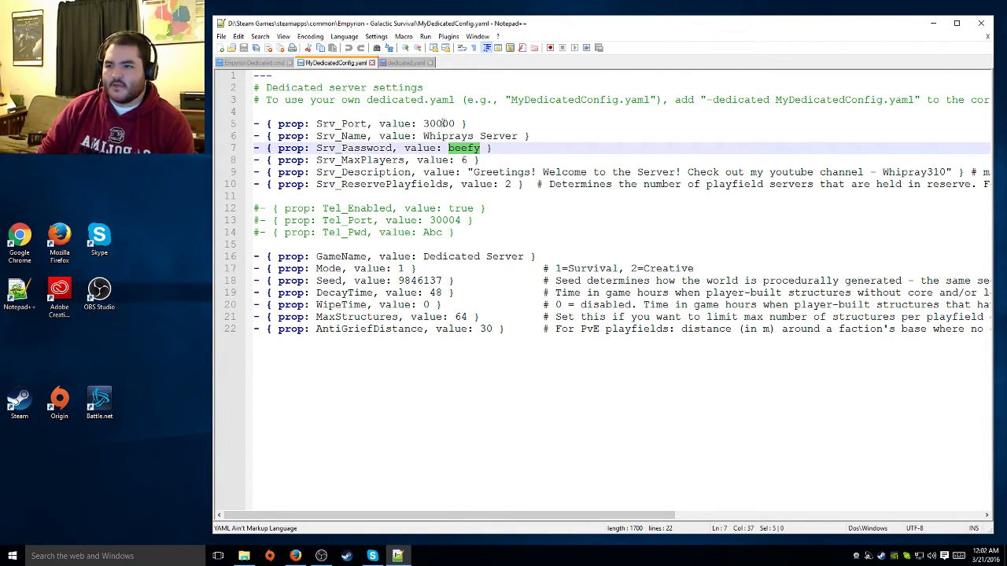
- Review the customised Srv_Port, Srv_Name, Srv_MaxPlayers, Srv_Description and Srv_ReservePlayfields values one by one
double_click(443, 123)
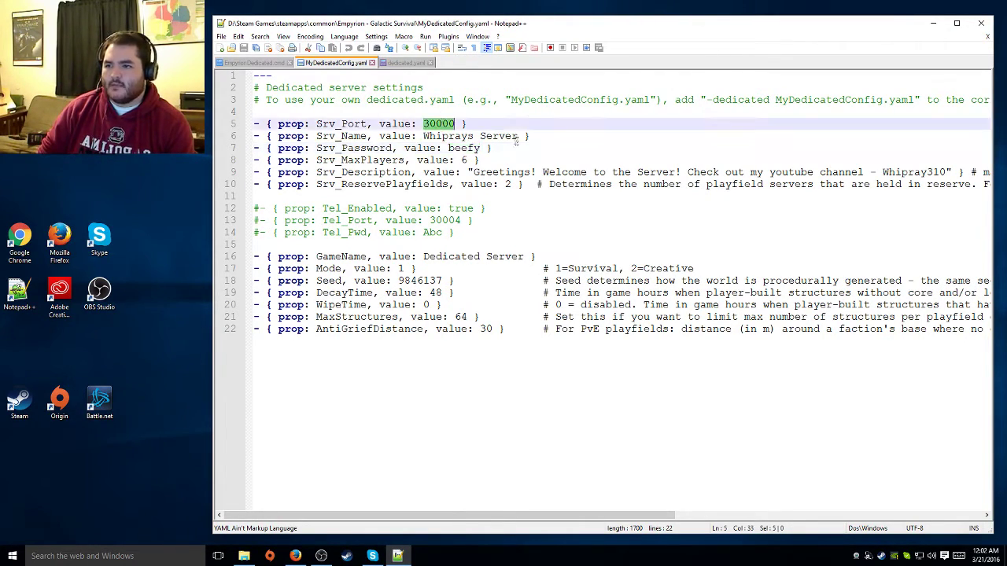
click(470, 135)
click(462, 148)
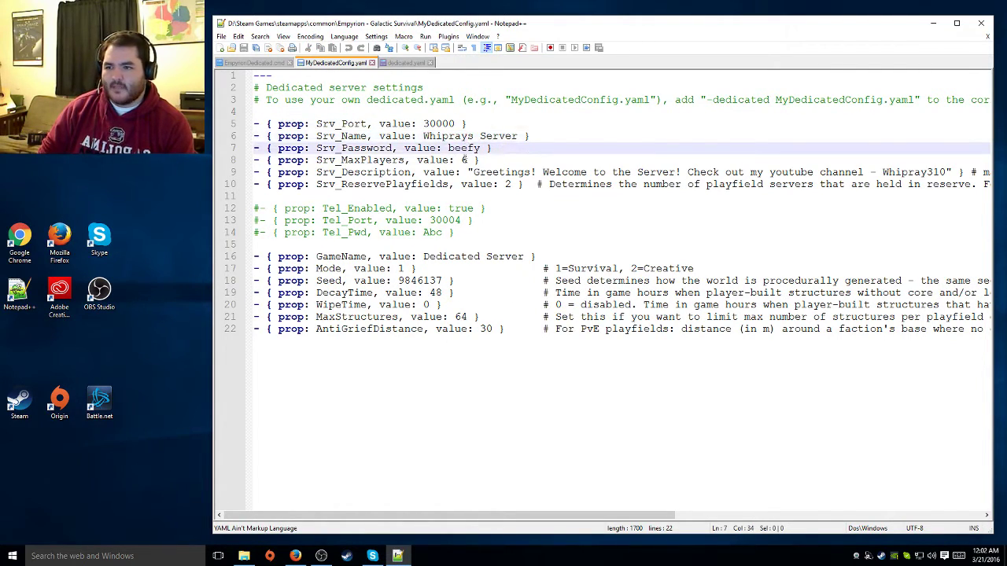
click(464, 159)
click(486, 171)
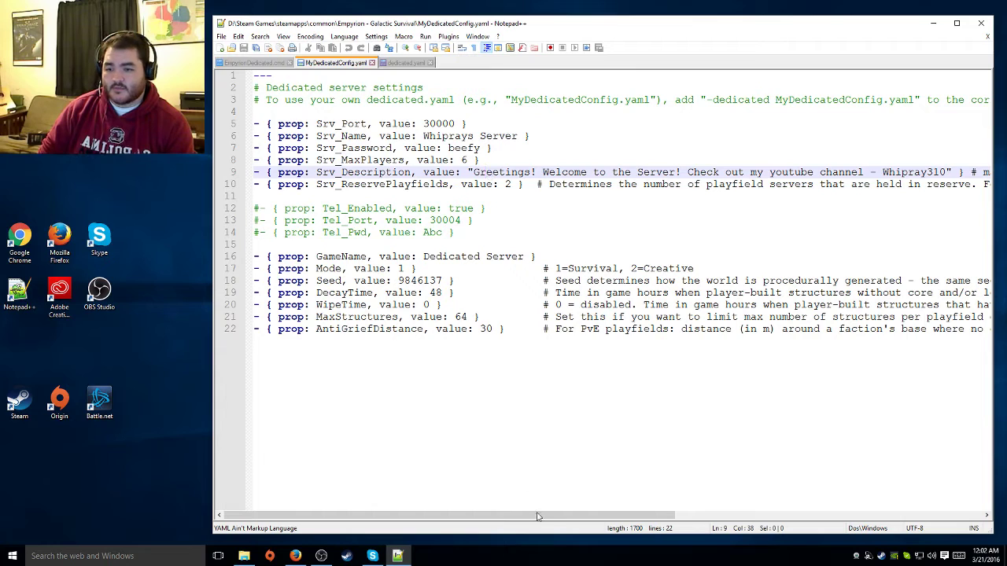
drag(538, 518, 625, 517)
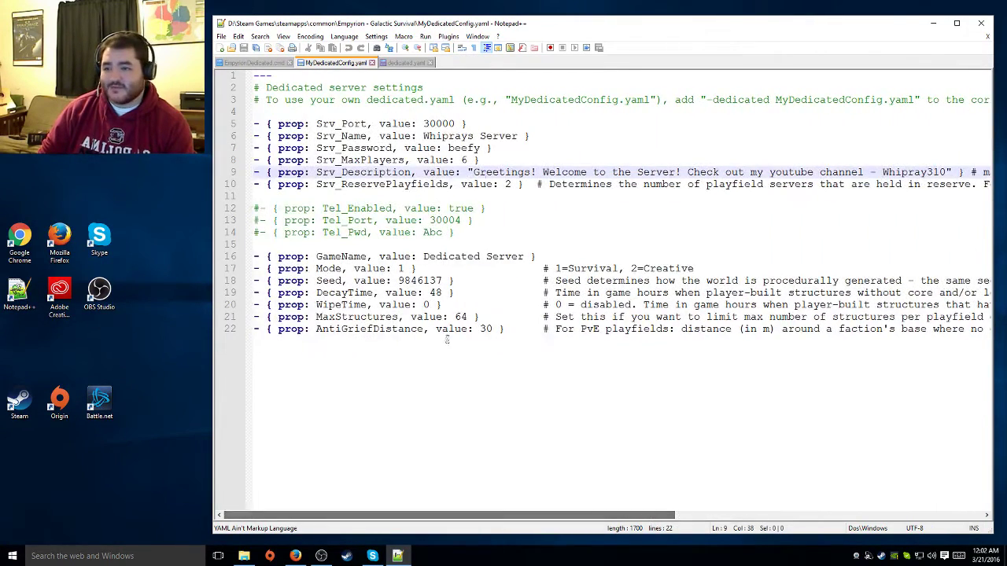
click(517, 182)
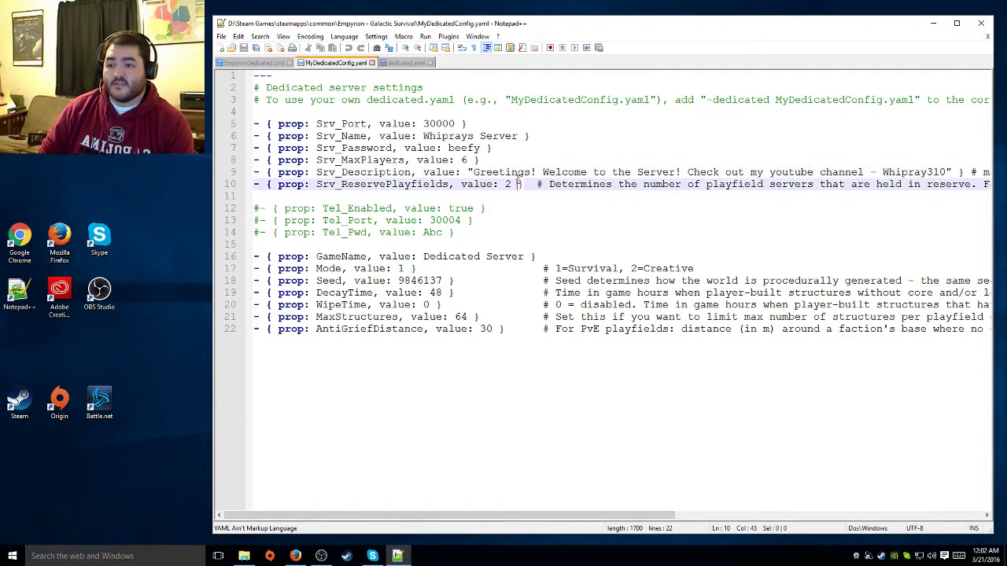
- Review the commented-out telnet block and the customised GameName, Seed, DecayTime and WipeTime values
drag(490, 236, 238, 211)
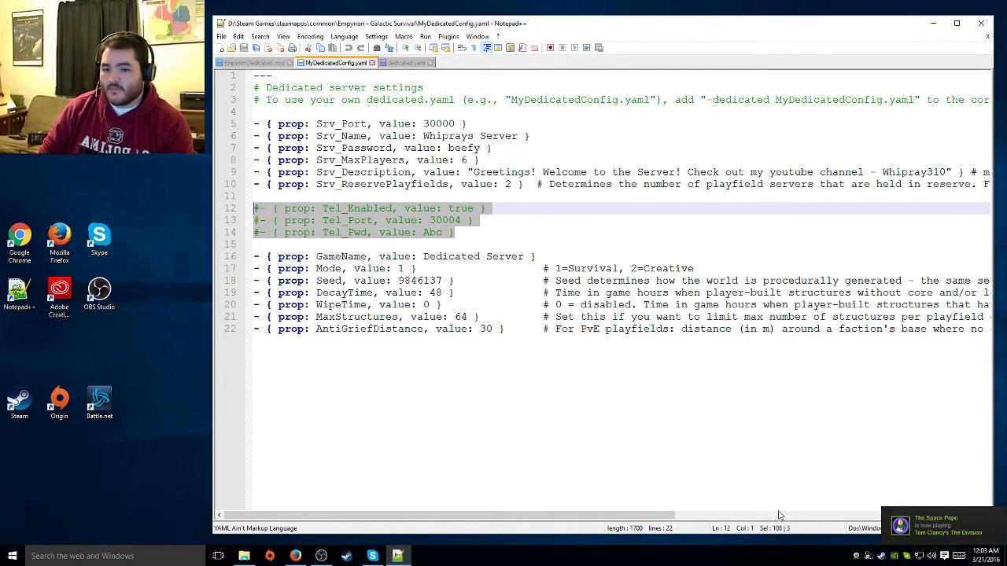
click(333, 257)
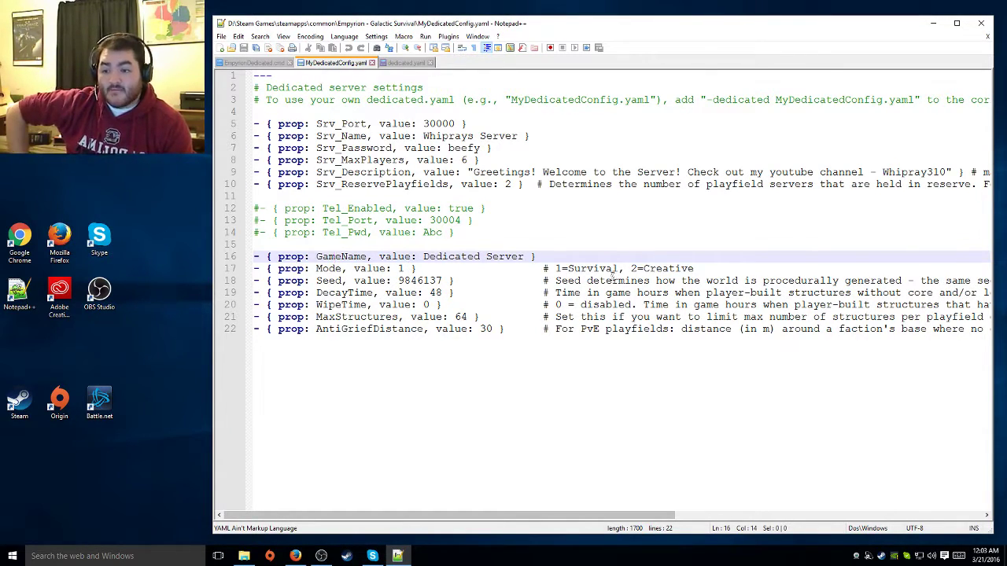
double_click(426, 279)
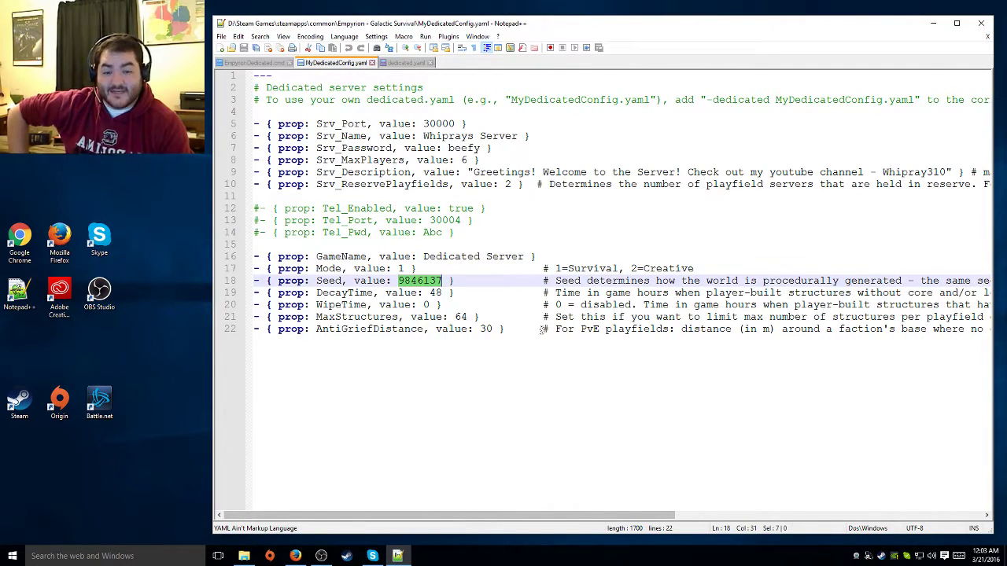
double_click(435, 292)
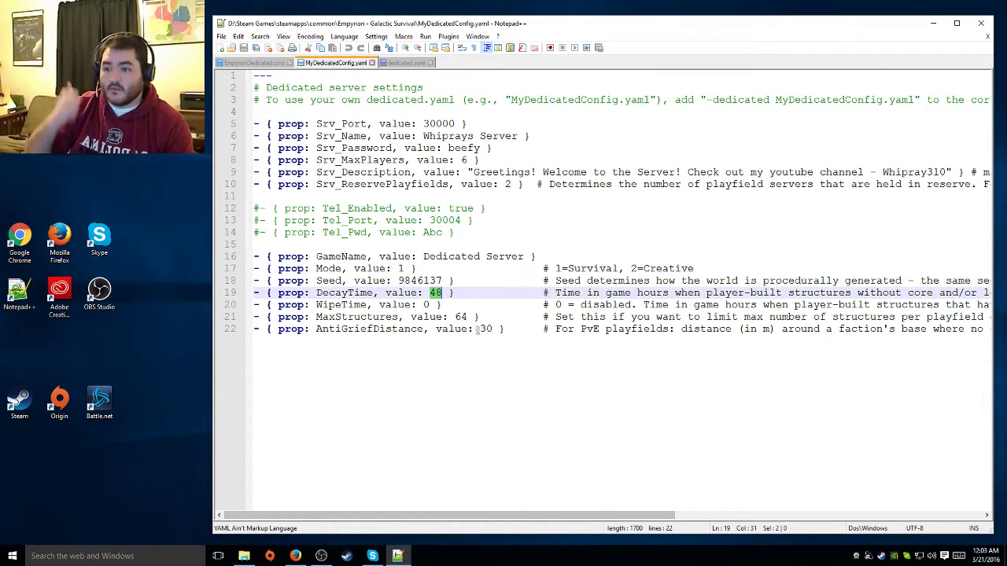
click(429, 304)
double_click(427, 305)
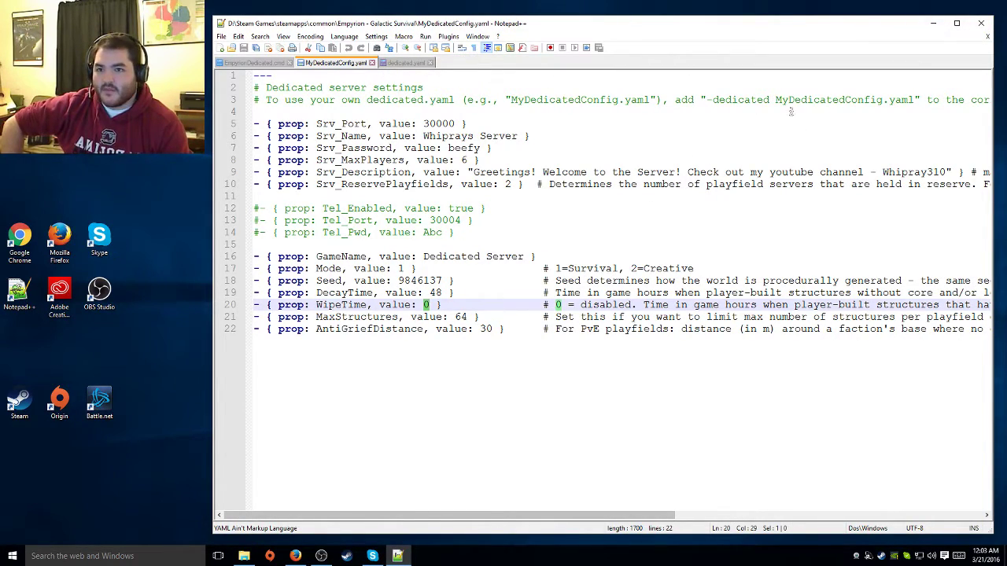
- Highlight the MyDedicatedConfig.yaml name in the usage comment, and close dedicated.yaml without saving its changes
drag(511, 99, 649, 100)
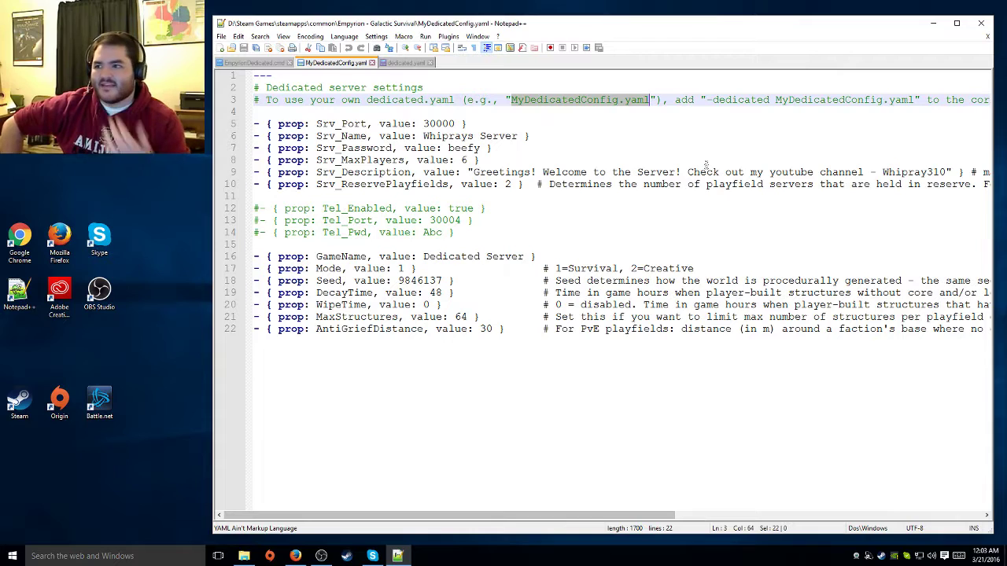
click(401, 63)
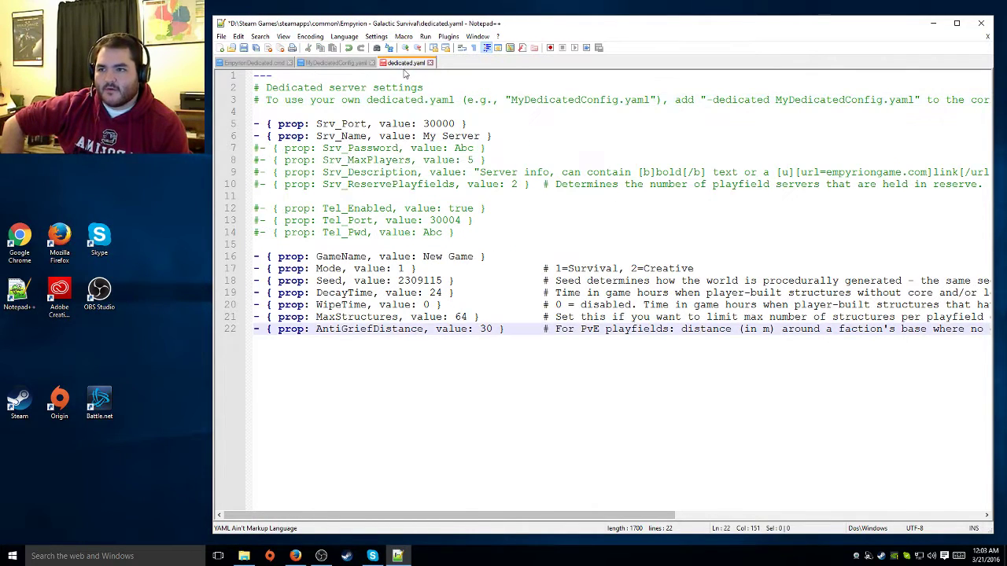
click(430, 63)
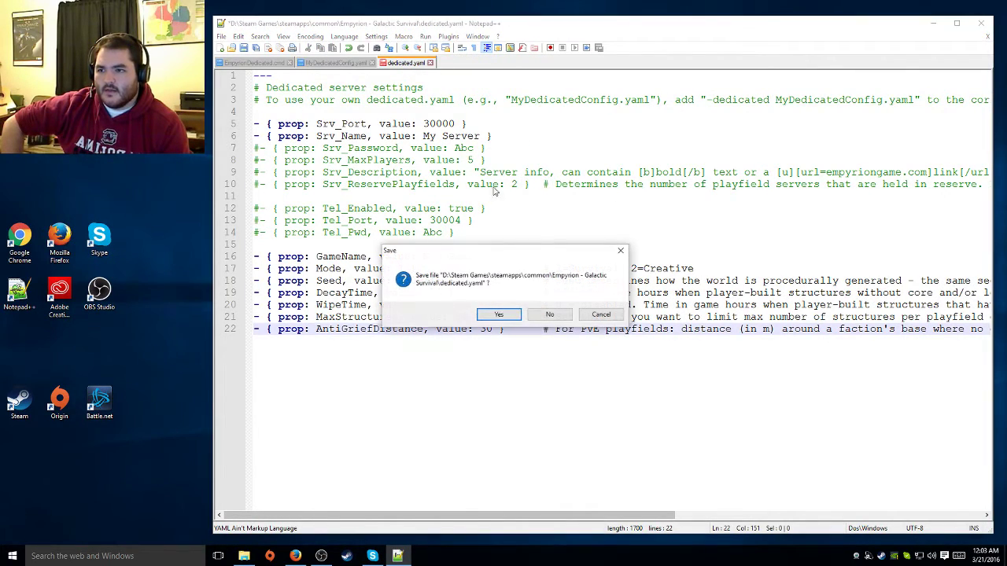
click(546, 317)
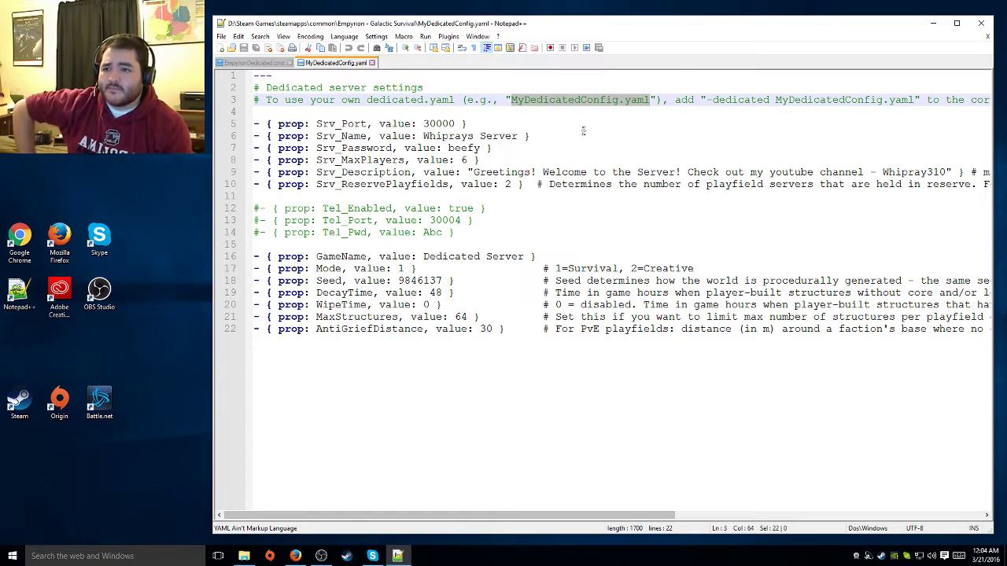
- Compare the -dedicated MyDedicatedConfig.yaml argument in the usage comment with the start line of EmpyrionDedicated.cmd, and close the editor
drag(707, 100, 921, 100)
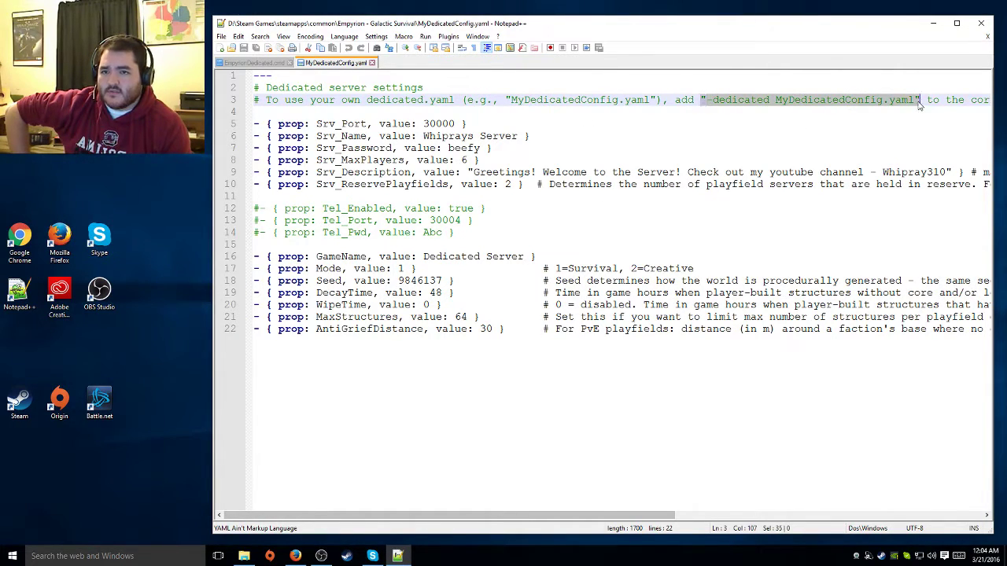
click(253, 63)
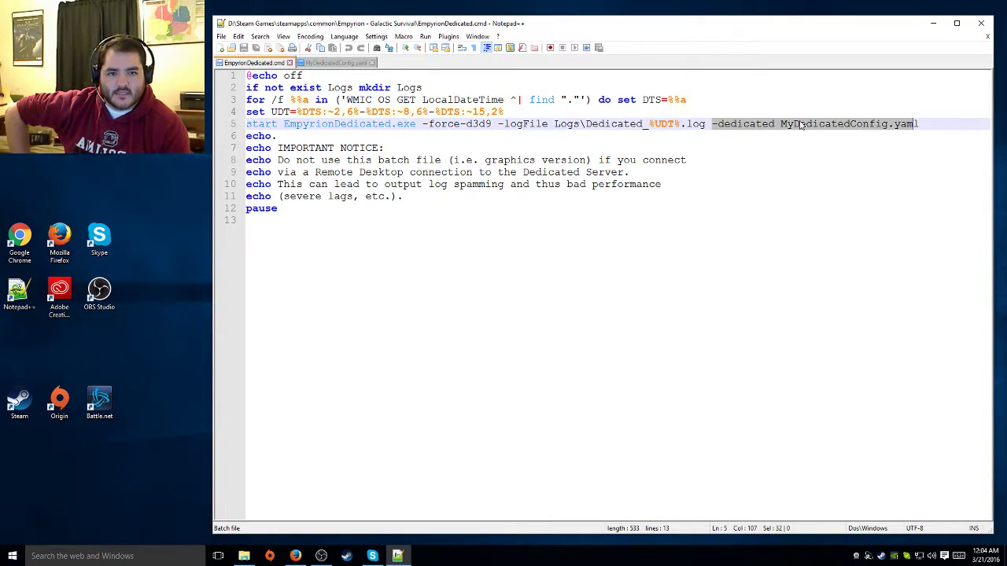
click(981, 23)
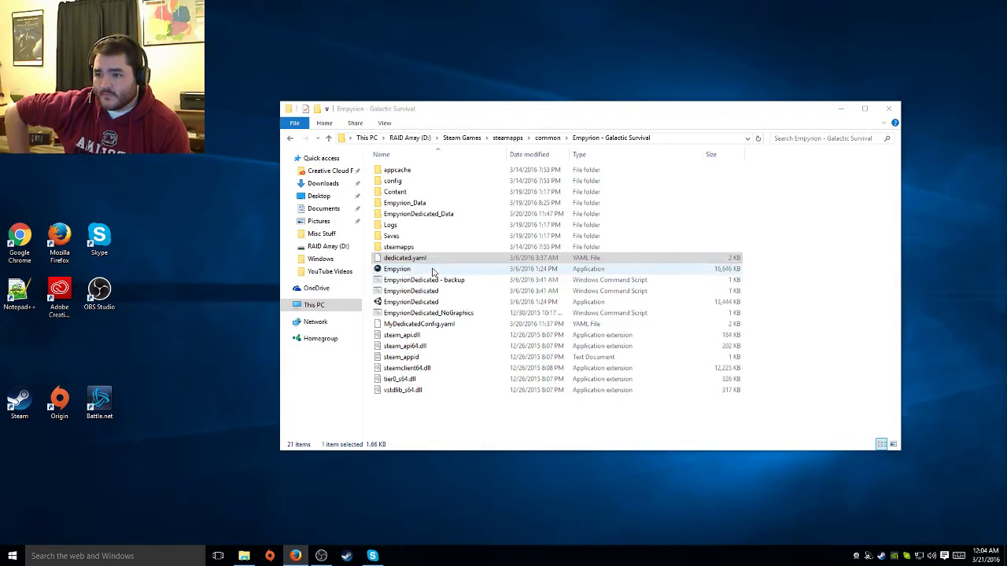
- Open the EmpyrionDedicated - backup script in Notepad++, check its start line for the -dedicated argument, and close the editor
click(453, 282)
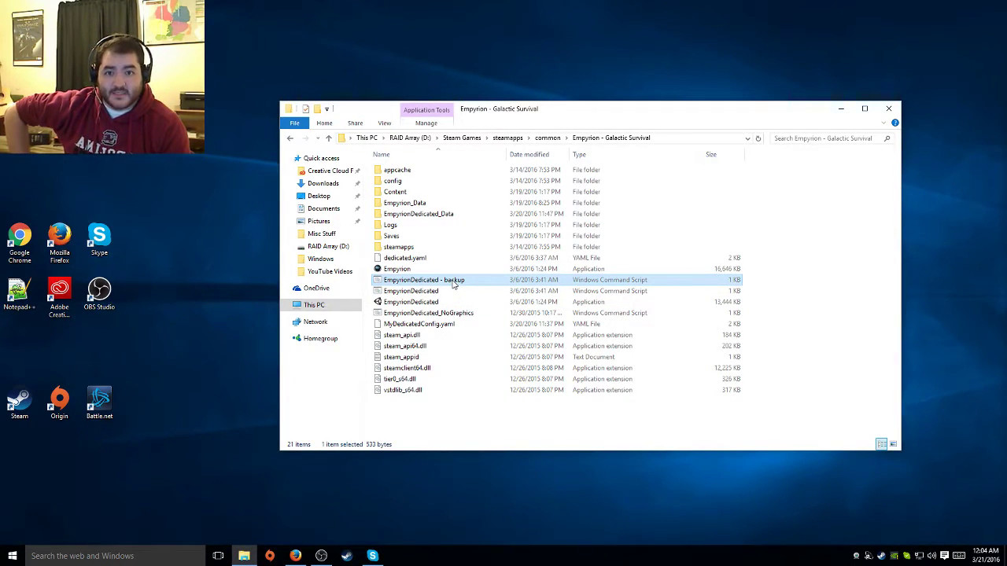
right_click(455, 284)
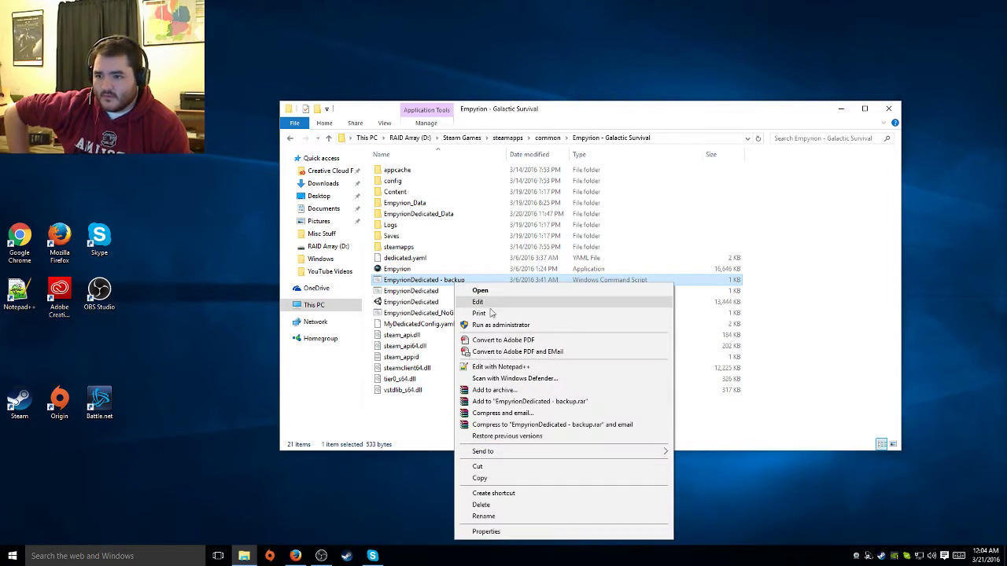
click(513, 367)
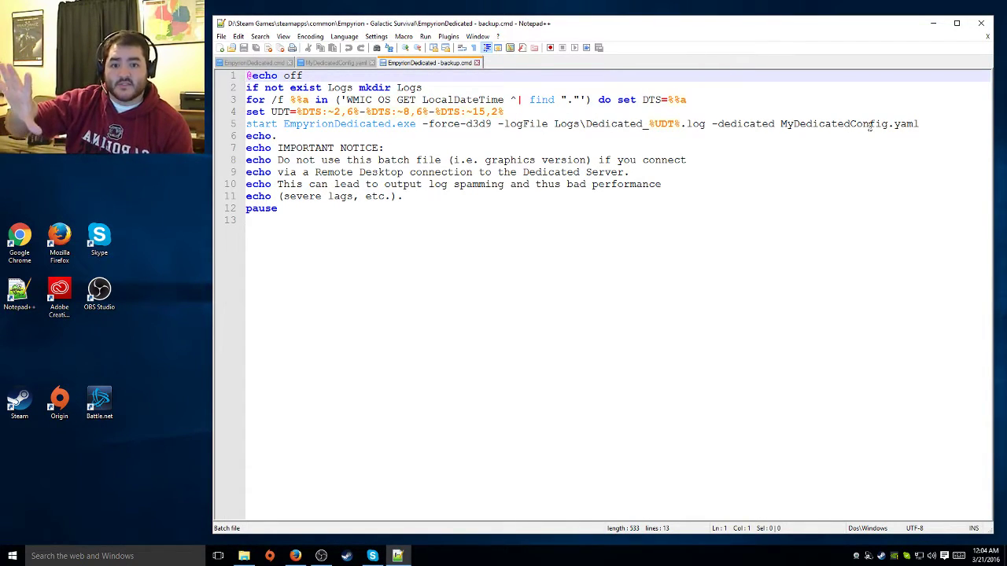
click(981, 23)
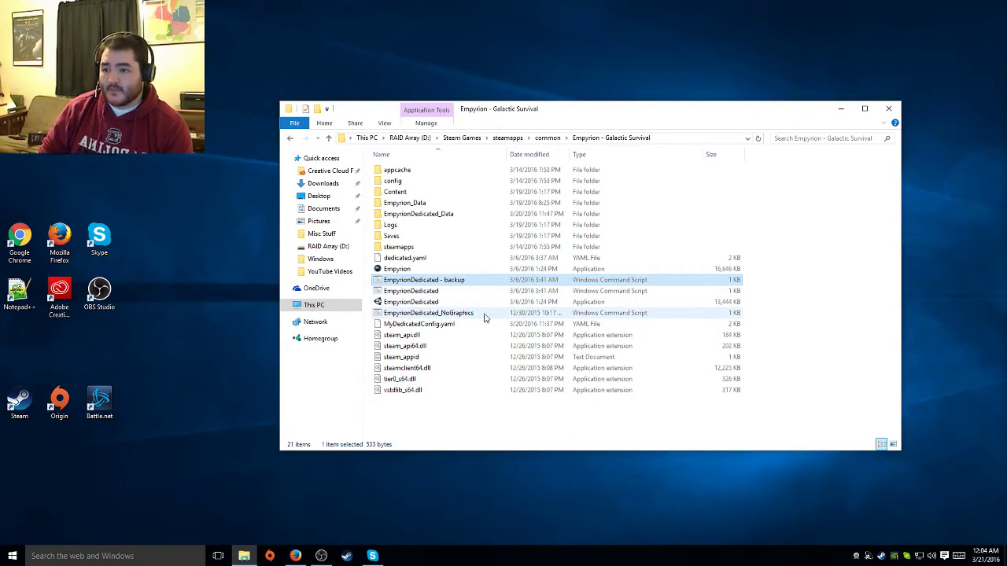
- Start the dedicated server by running the EmpyrionDedicated command script from the game folder
click(464, 327)
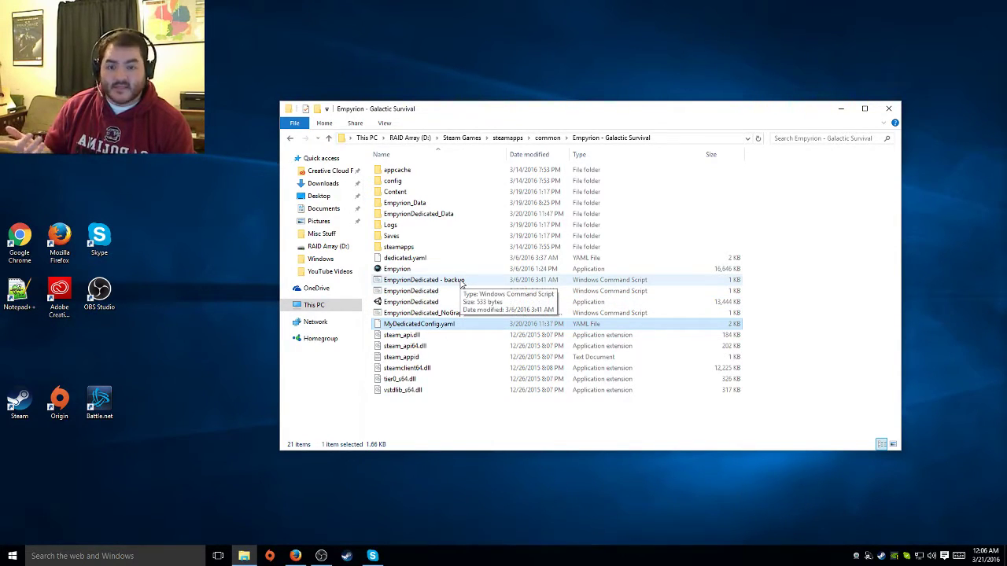
double_click(452, 292)
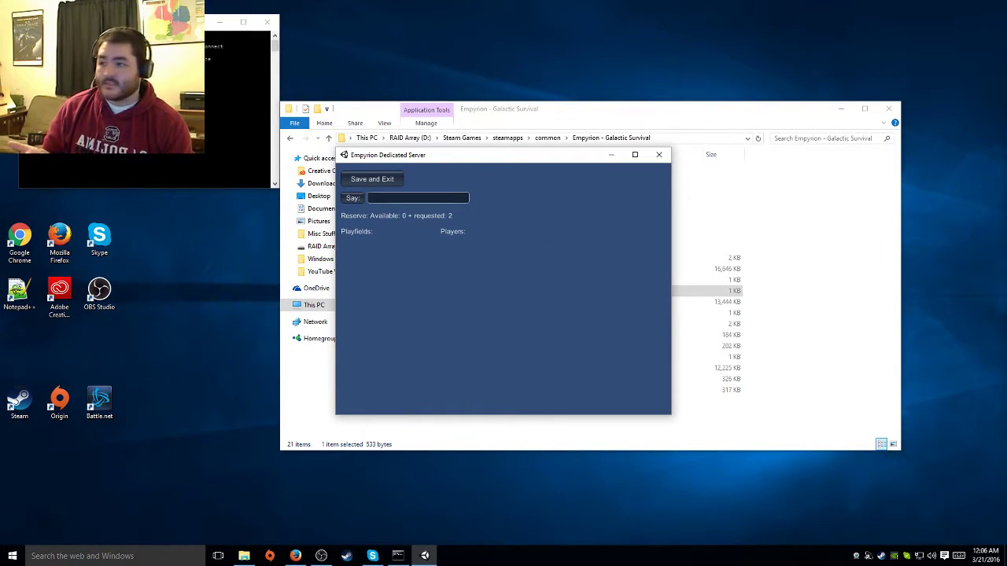
- Launch the Empyrion - Galactic Survival game client through Steam while the server keeps running
click(689, 493)
right_click(883, 555)
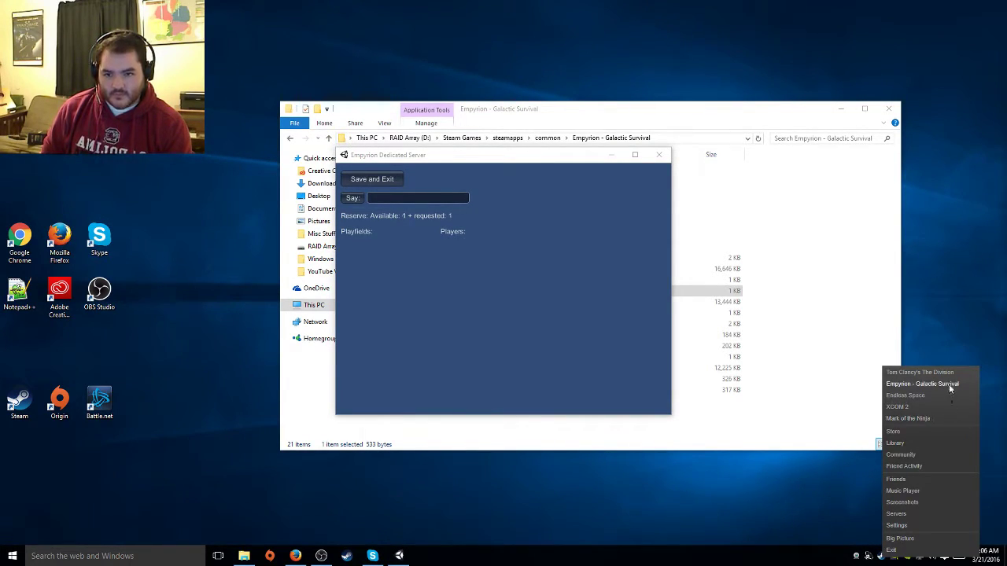
click(948, 383)
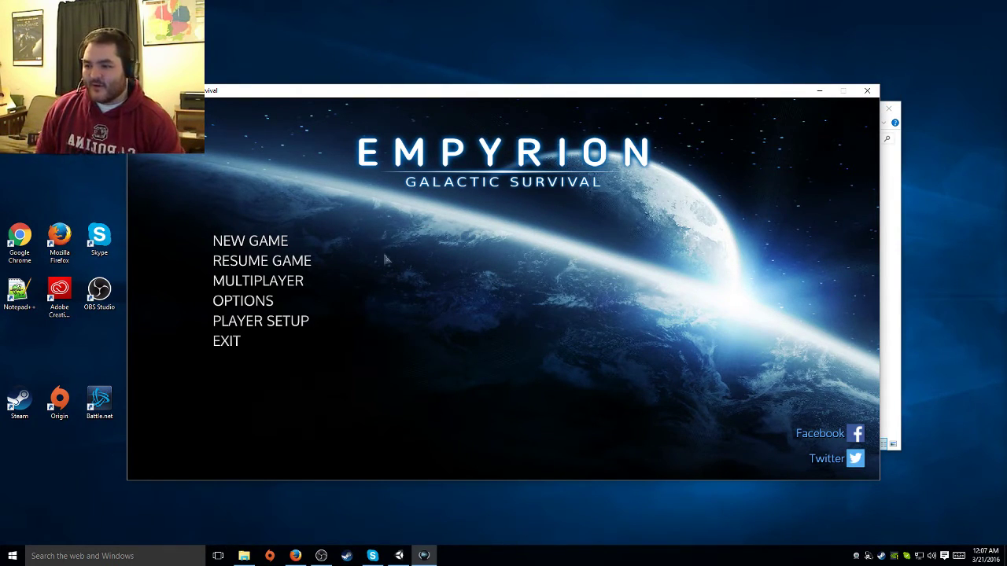
- Join Whiprays Server from the multiplayer server list, enter the server password, and walk forward in the loaded world
click(270, 285)
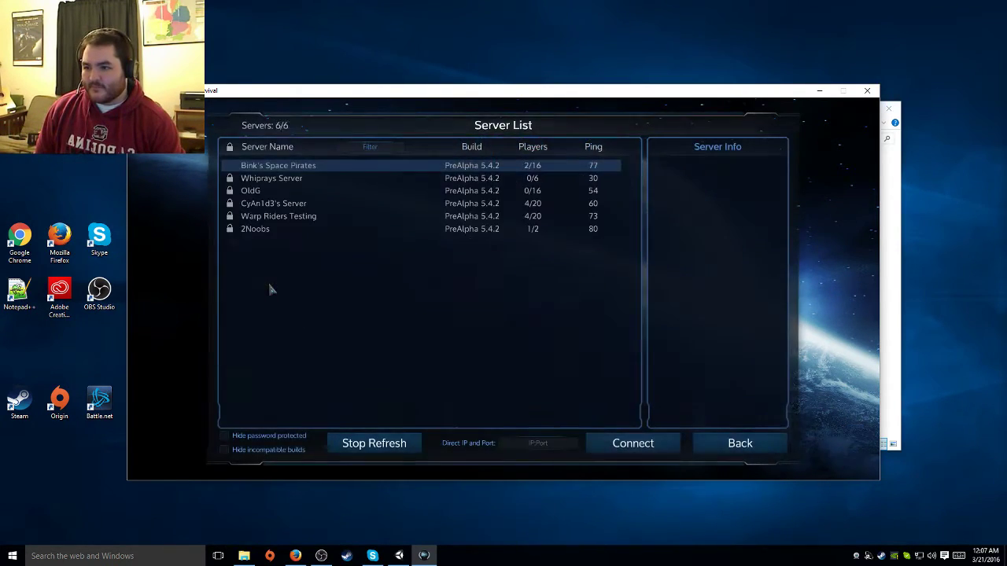
click(266, 183)
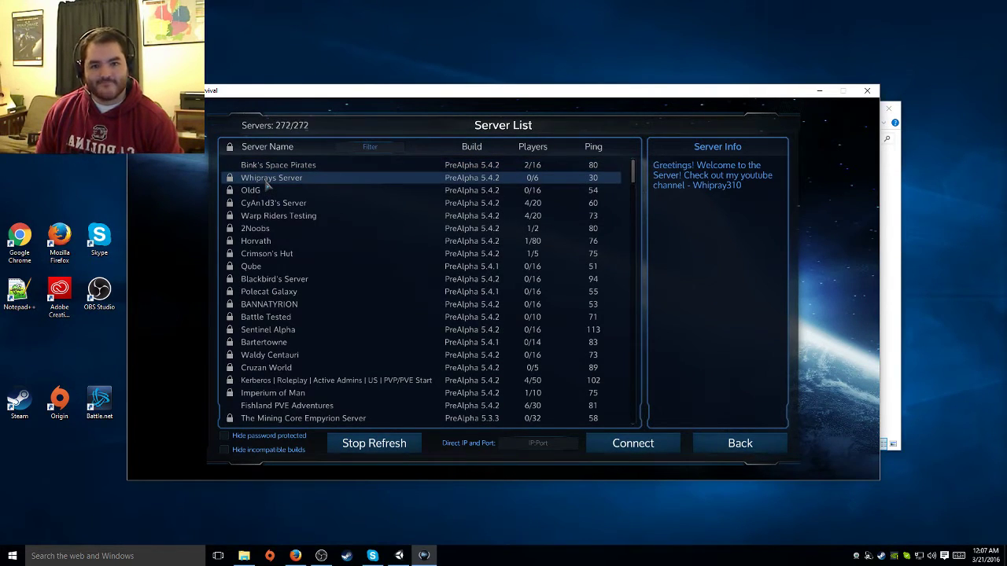
click(644, 448)
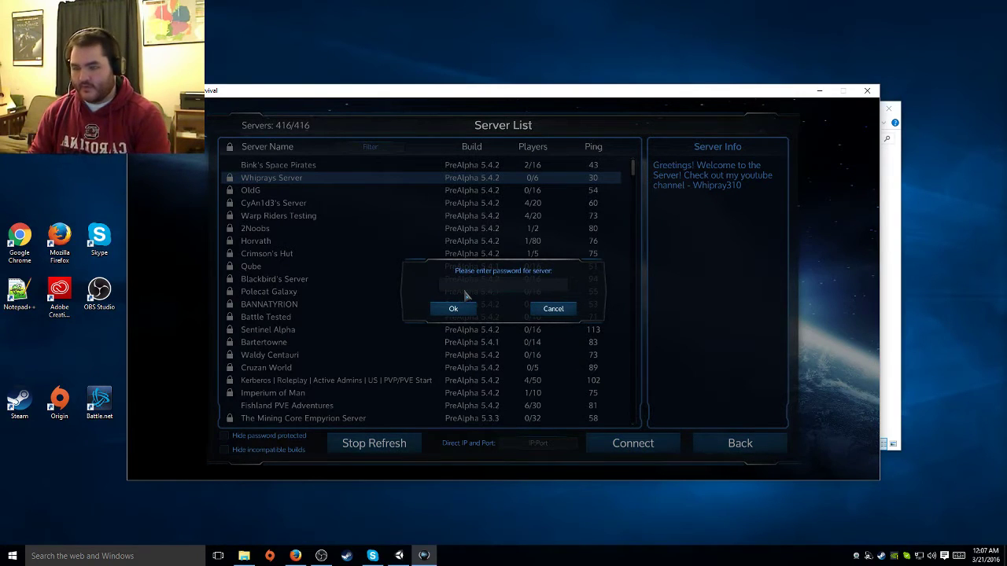
text(y)
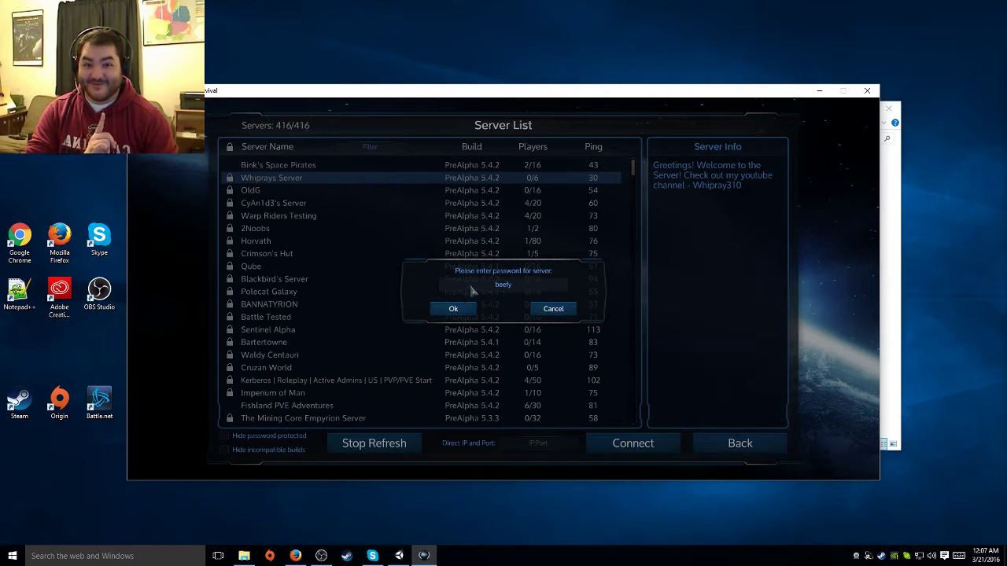
click(456, 310)
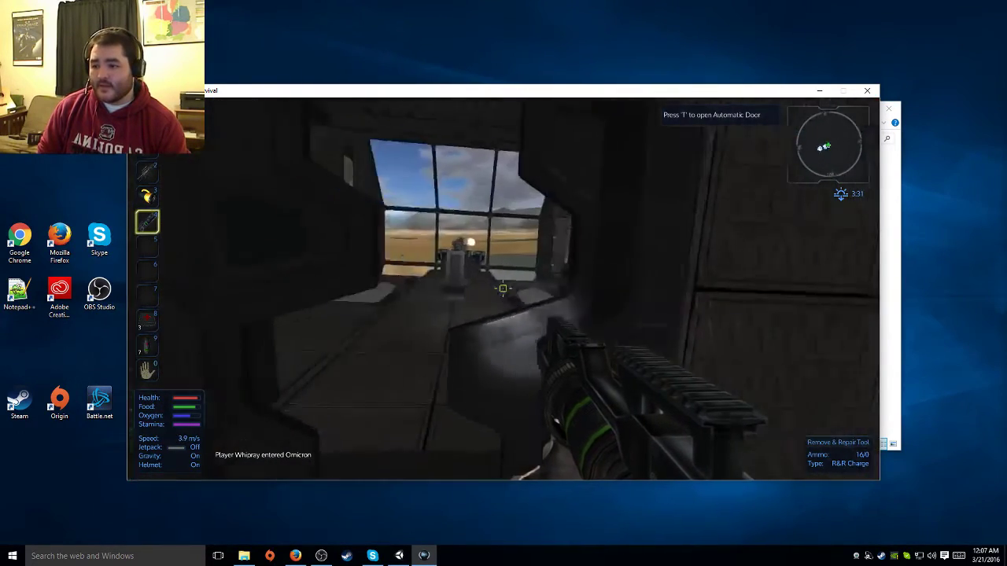
key(w)
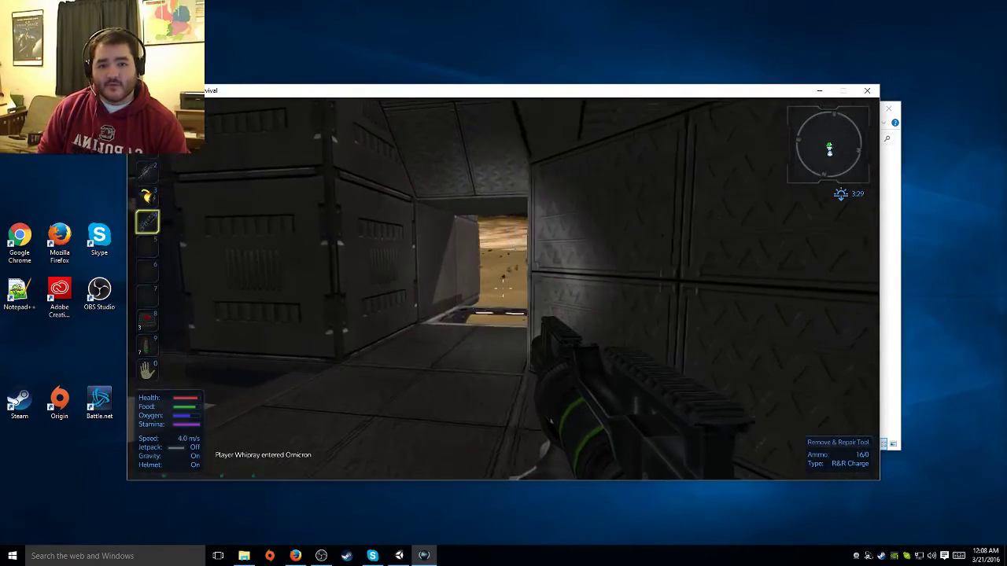